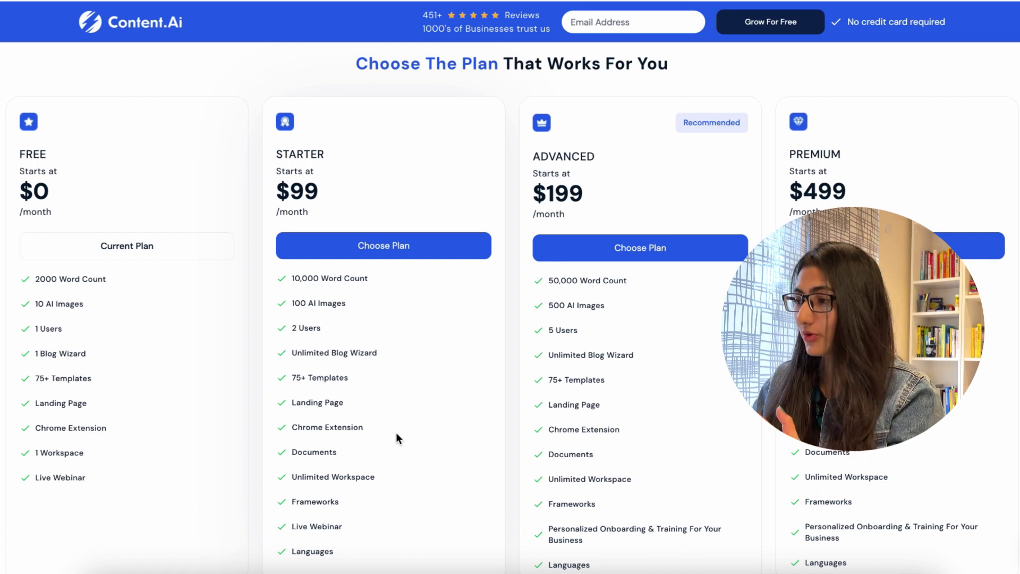
# Scroll down the Content.Ai pricing page on the way to the dashboard
pyautogui.scroll(-1, 396, 433)
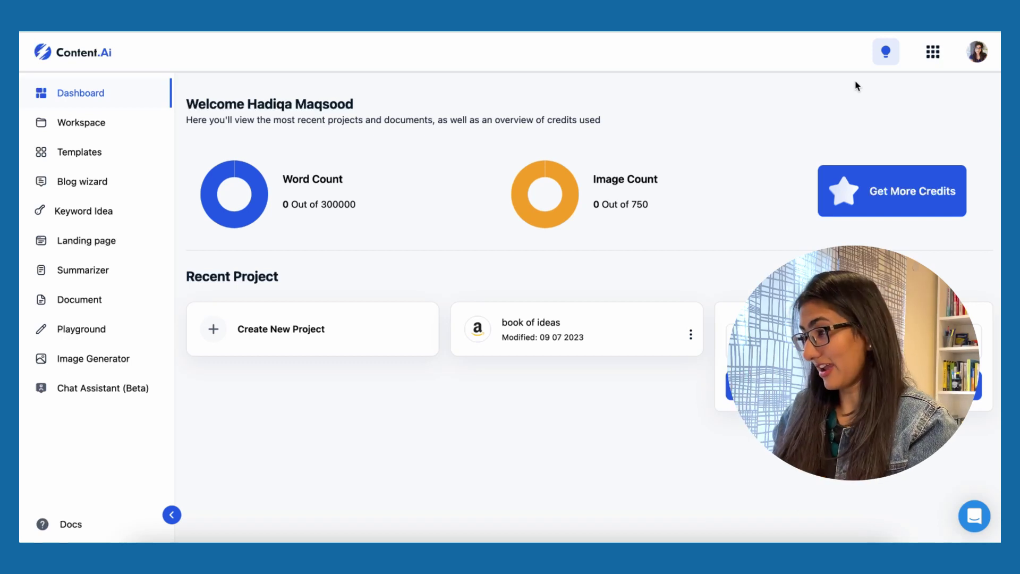
# Run the dashboard tour through the word and image credit counters, then close it
pyautogui.click(886, 52)
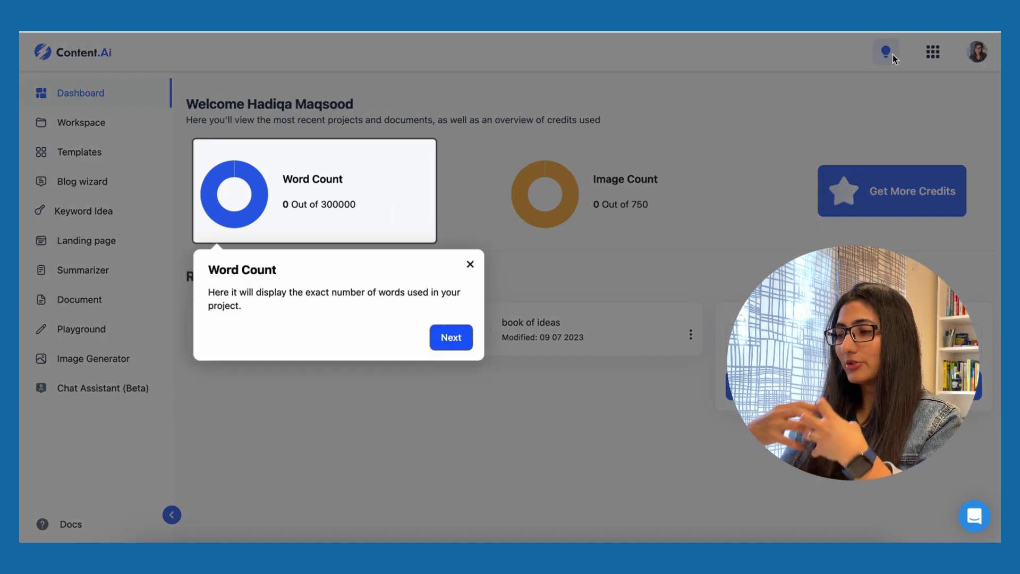
pyautogui.click(451, 340)
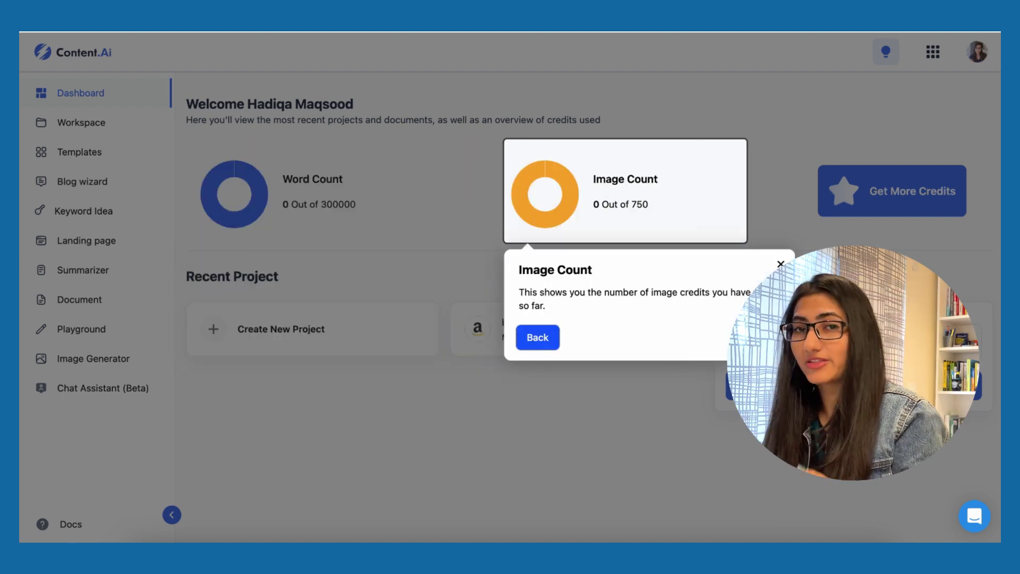
pyautogui.click(173, 99)
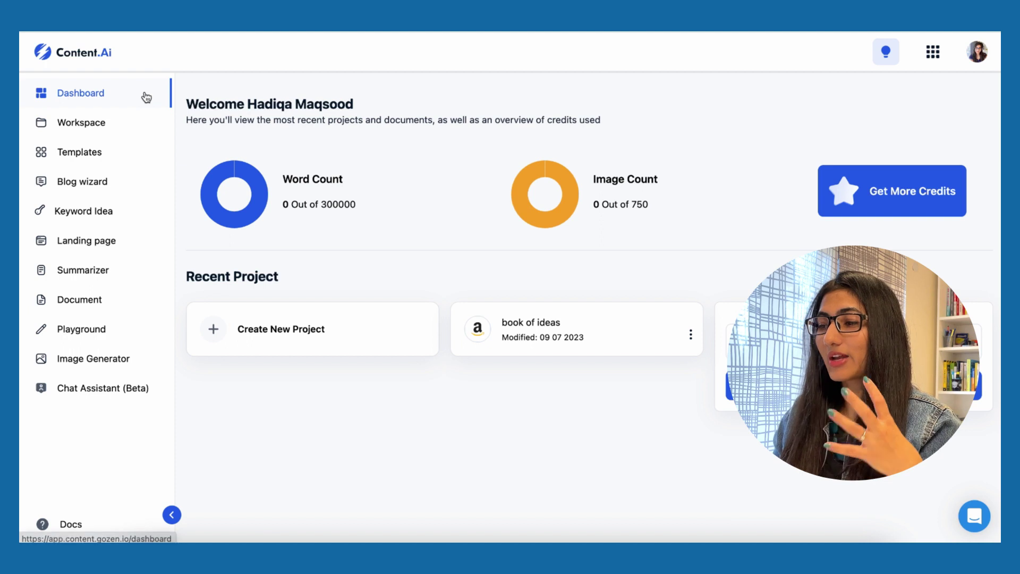
# Look inside the Content station workspace, then go to the template library
pyautogui.click(125, 125)
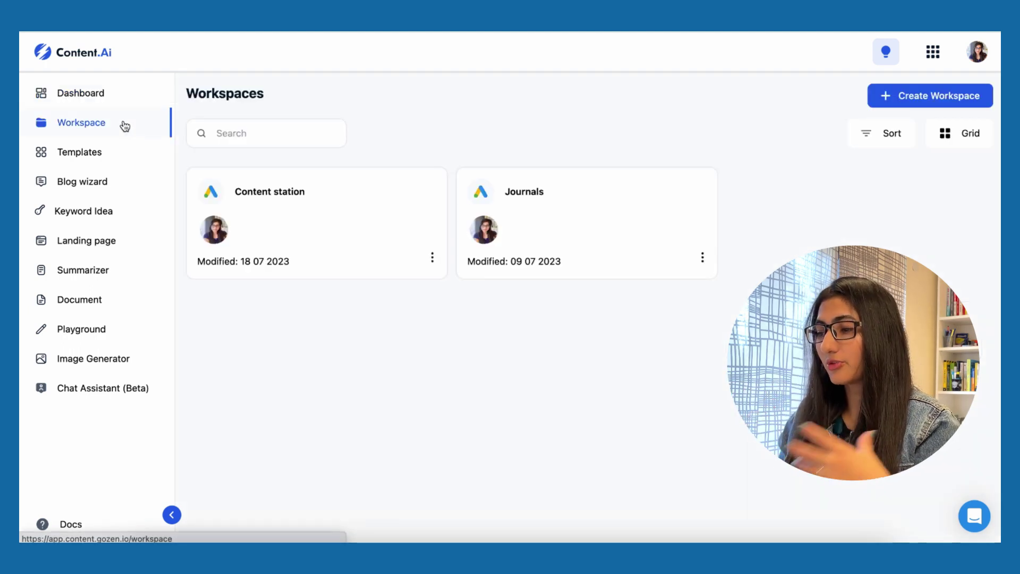
pyautogui.click(325, 257)
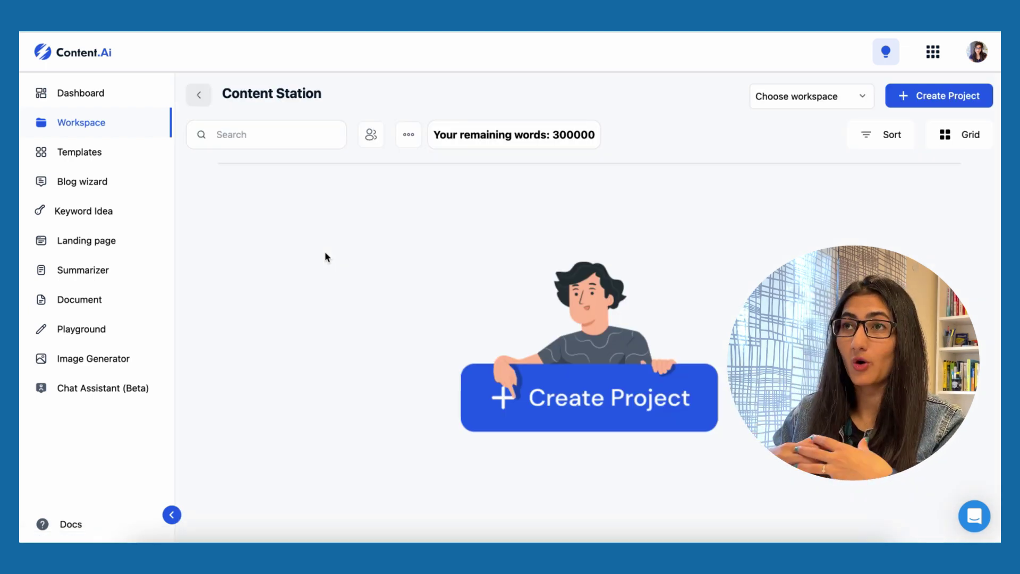
pyautogui.click(103, 154)
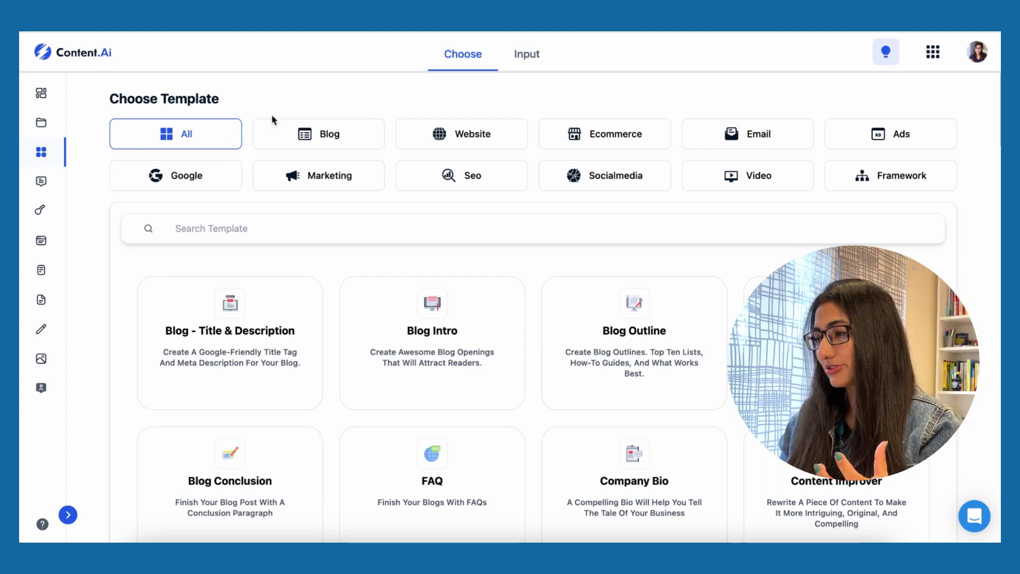
# Browse the Video and Ads template categories
pyautogui.scroll(-1, 771, 168)
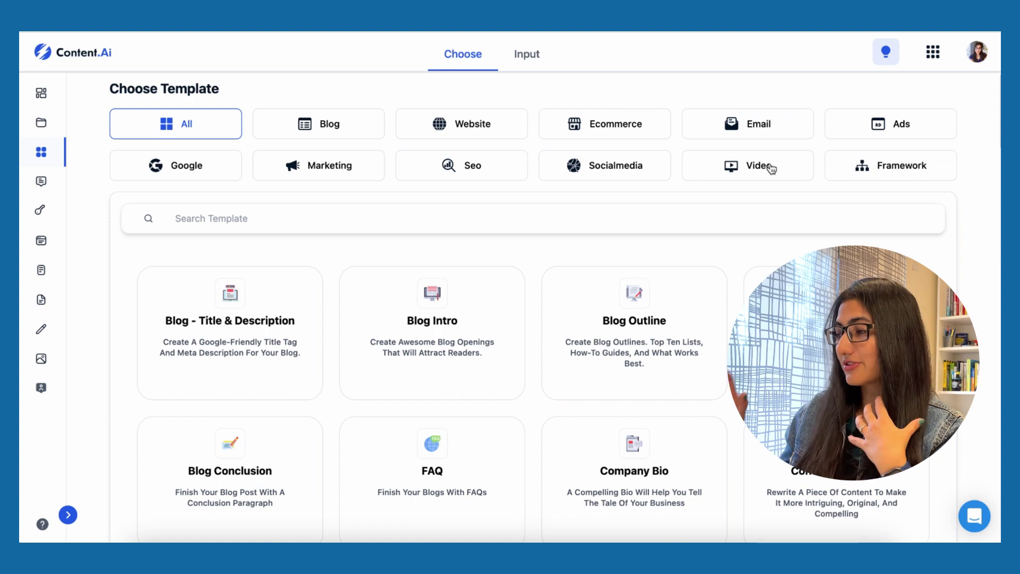
pyautogui.click(771, 168)
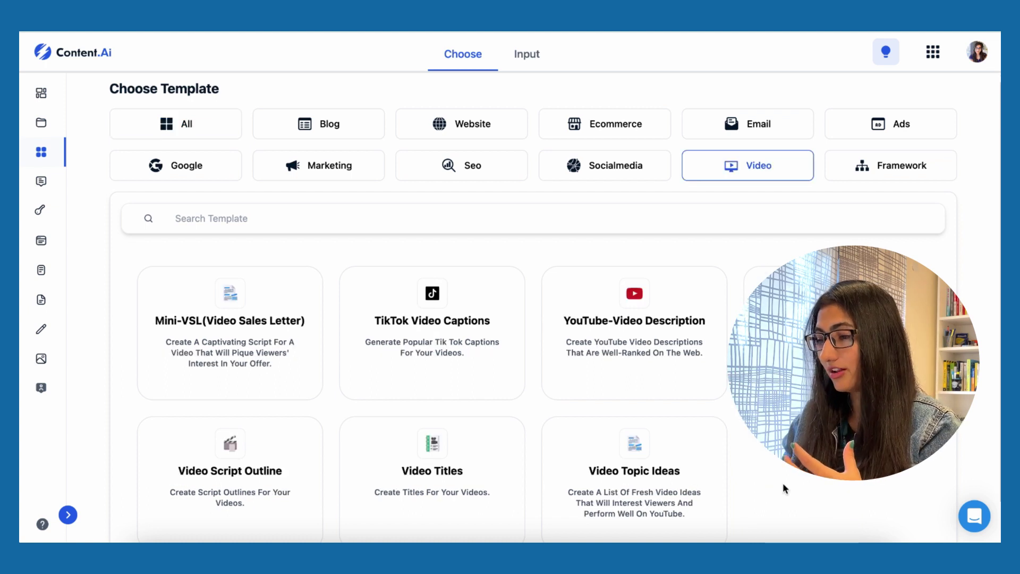
pyautogui.scroll(-1, 782, 487)
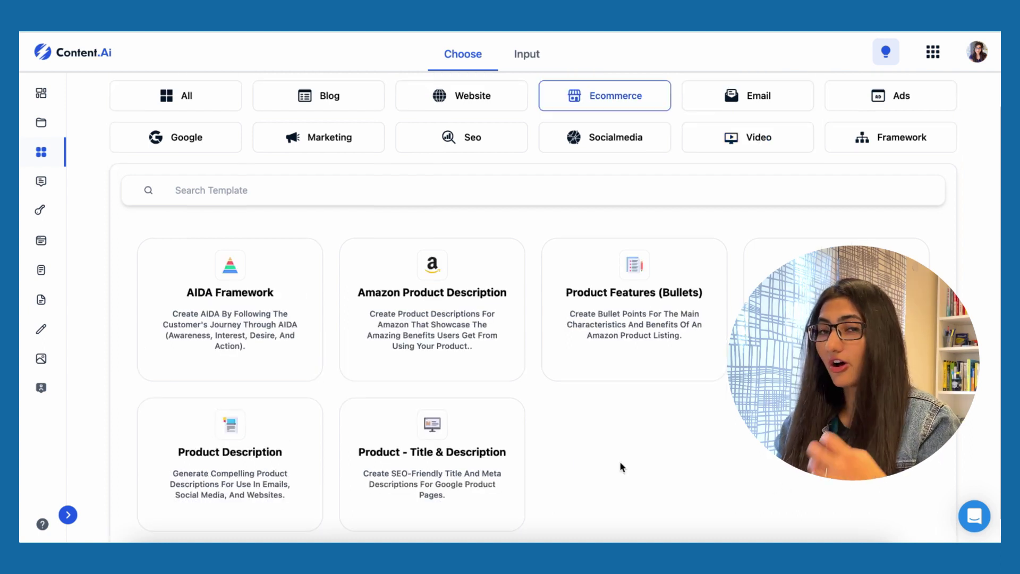
pyautogui.click(835, 103)
pyautogui.scroll(-1, 717, 486)
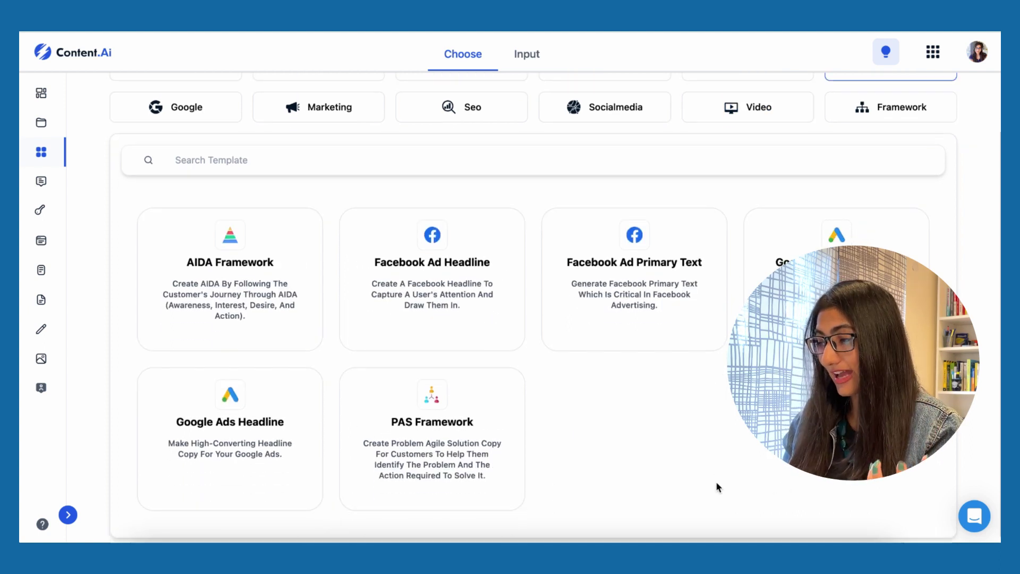
pyautogui.scroll(2, 259, 256)
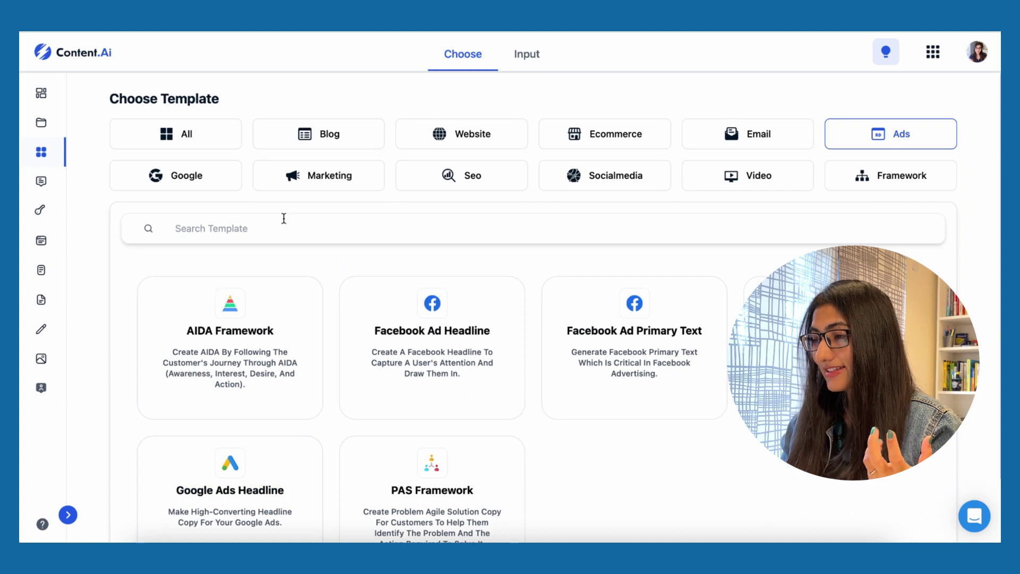
# Check the Marketing and Seo templates, then open the Blog wizard
pyautogui.click(291, 183)
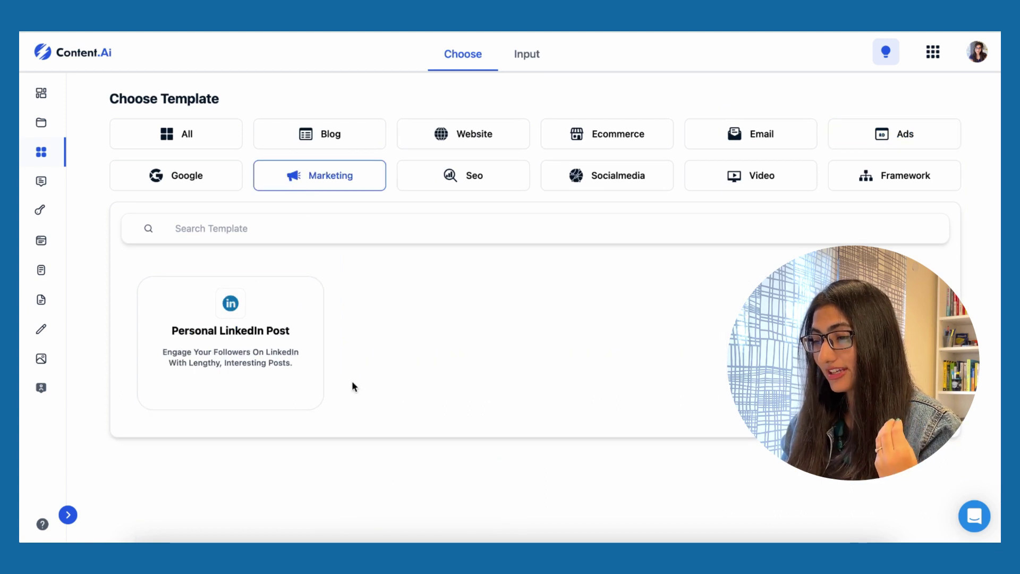
pyautogui.click(374, 138)
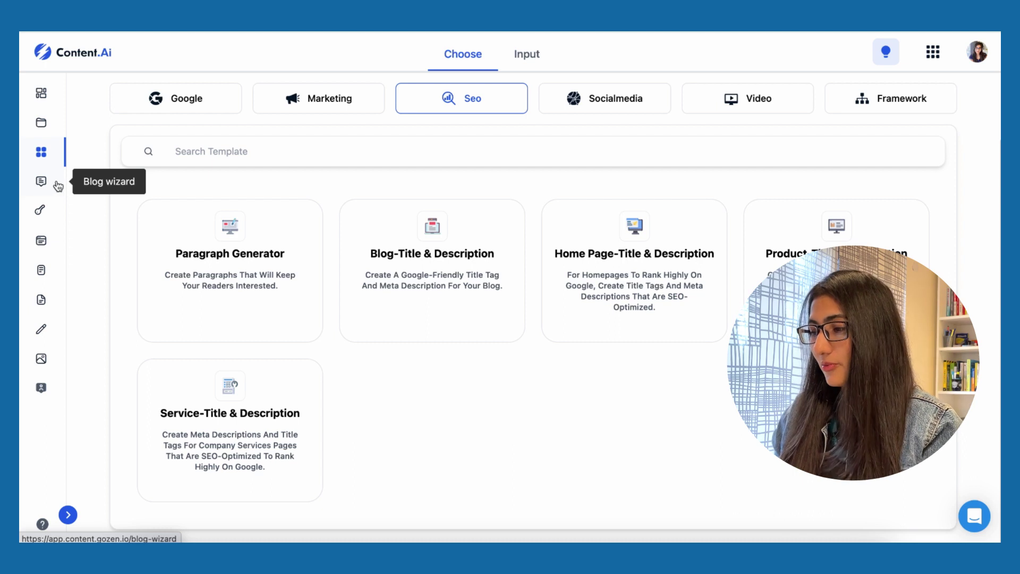
pyautogui.click(45, 185)
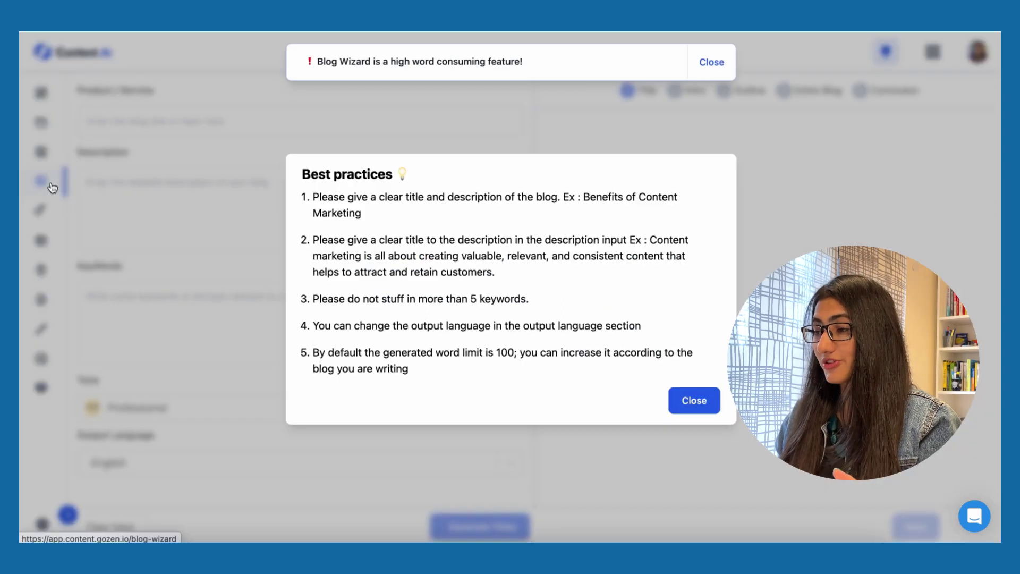
# Dismiss the Best practices dialog and enter 'productivity' in Keyword Idea
pyautogui.click(251, 275)
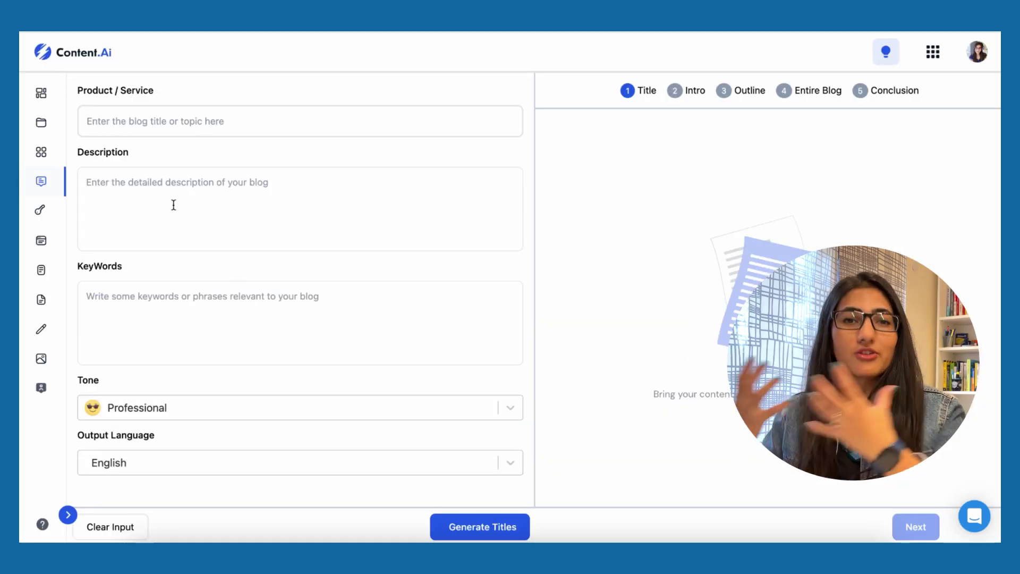
pyautogui.click(49, 219)
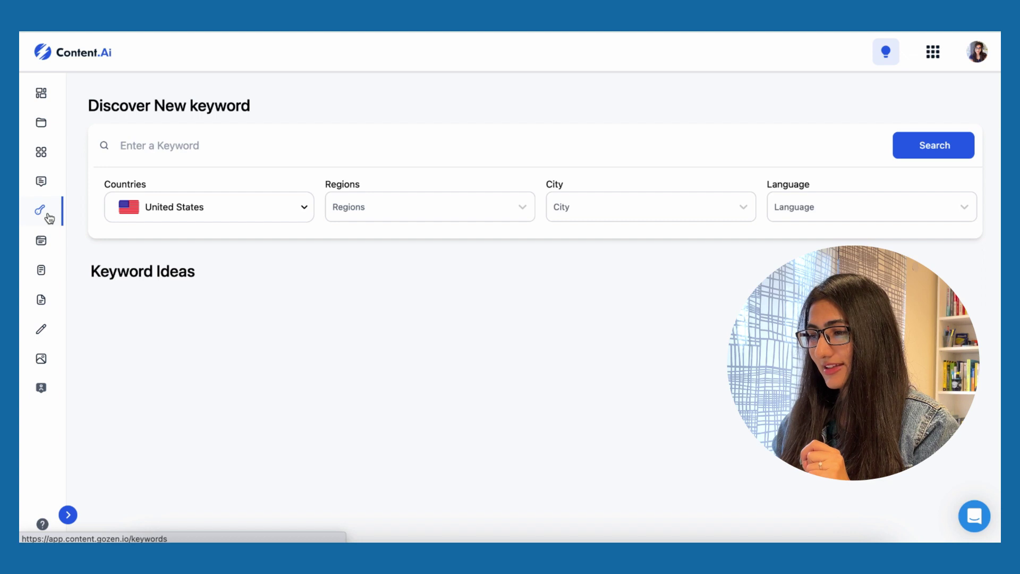
pyautogui.click(245, 146)
pyautogui.write('pro')
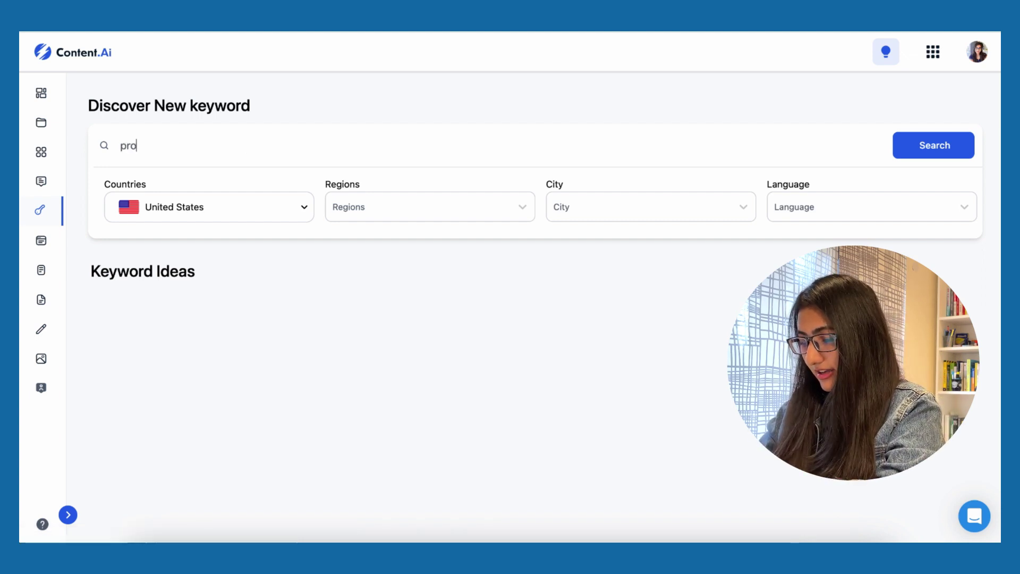
pyautogui.write('ductivity')
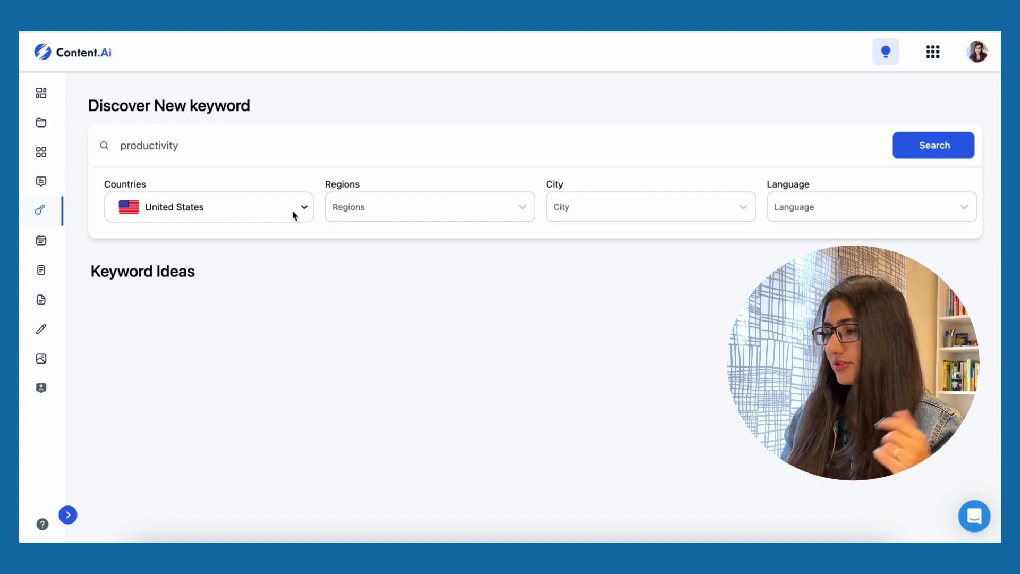
# Search English keyword ideas for the United States and review searches and competition
pyautogui.click(416, 205)
pyautogui.click(435, 212)
pyautogui.click(677, 209)
pyautogui.click(820, 215)
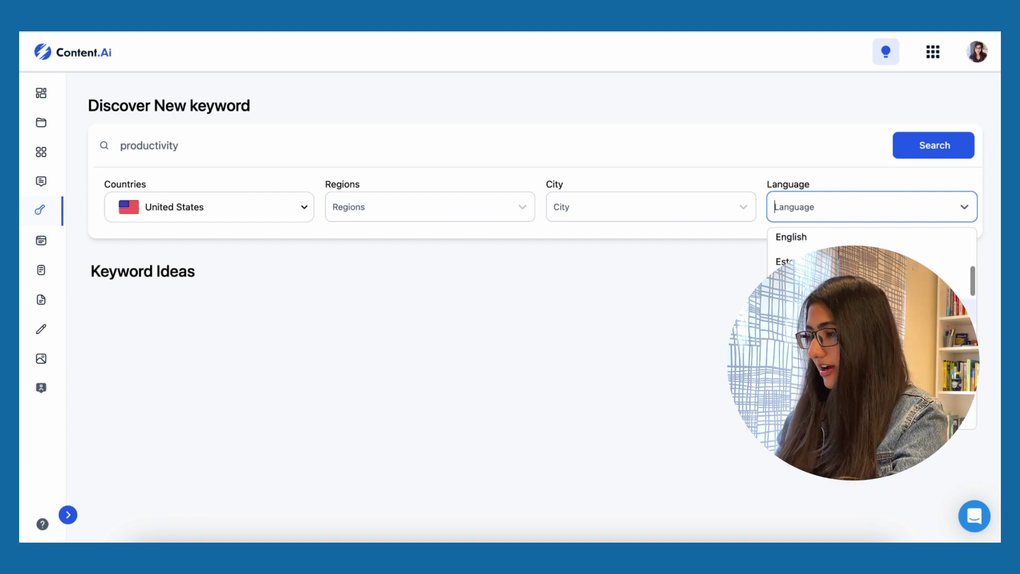
pyautogui.click(807, 236)
pyautogui.click(945, 144)
pyautogui.scroll(-2, 371, 453)
pyautogui.scroll(1, 371, 453)
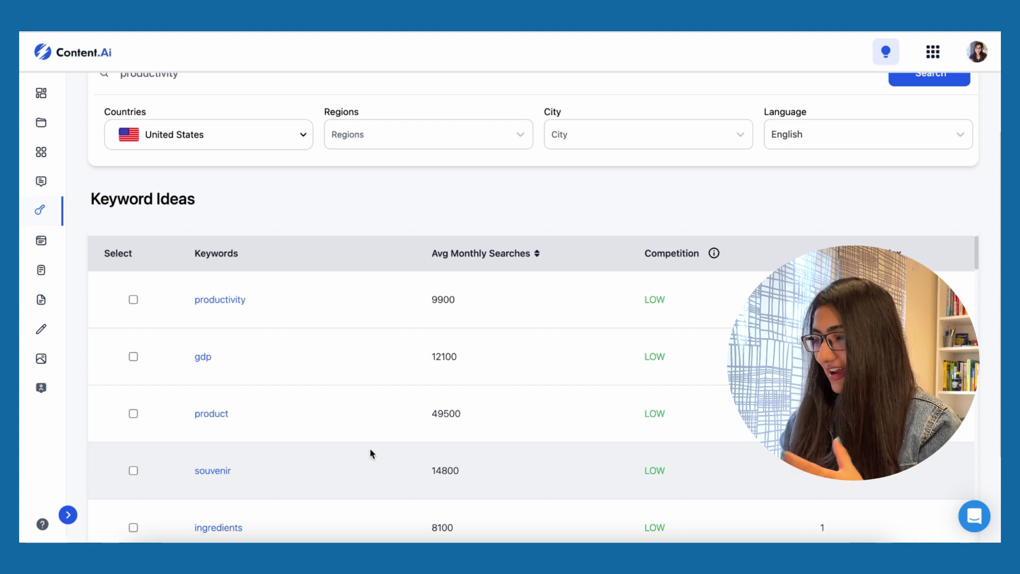
pyautogui.moveTo(714, 255)
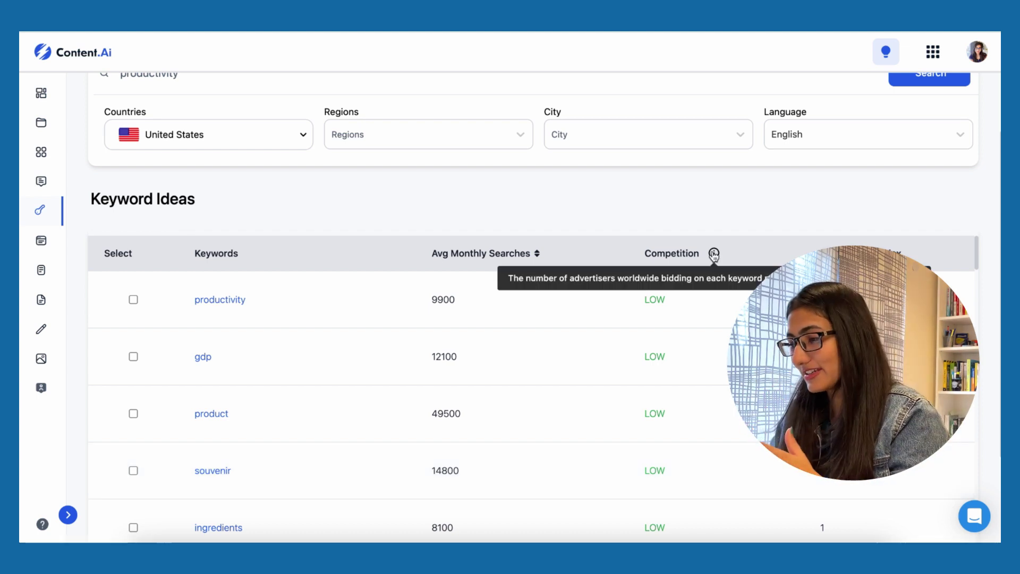
pyautogui.click(42, 243)
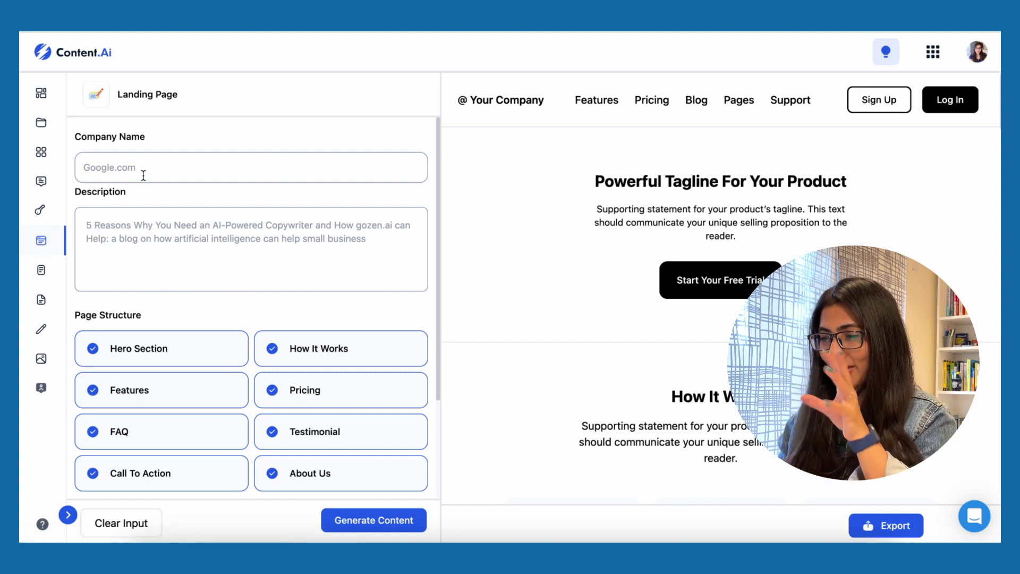
# Walk the Landing Page tour through page sections, the generate step and the preview
pyautogui.click(888, 52)
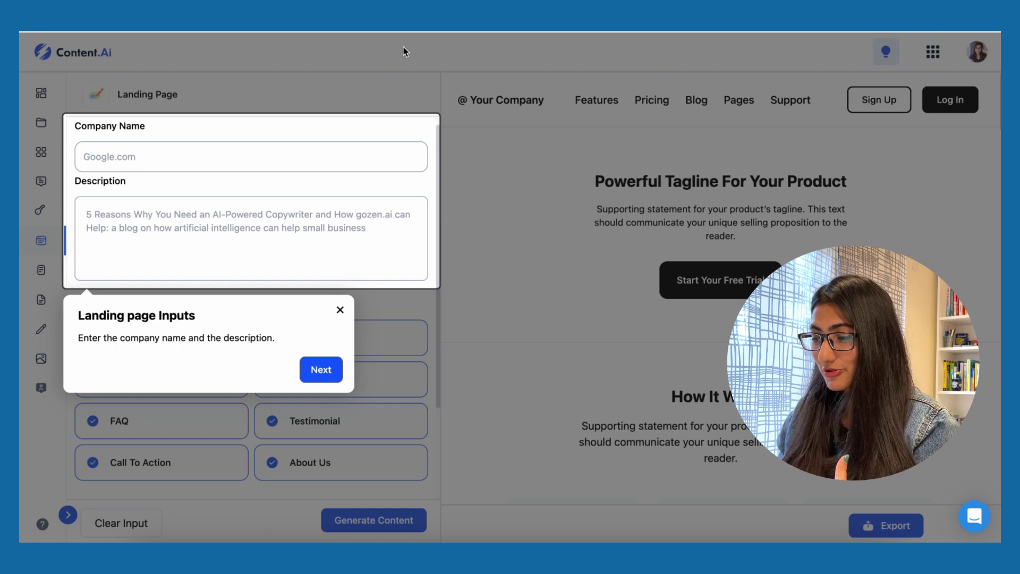
pyautogui.click(321, 372)
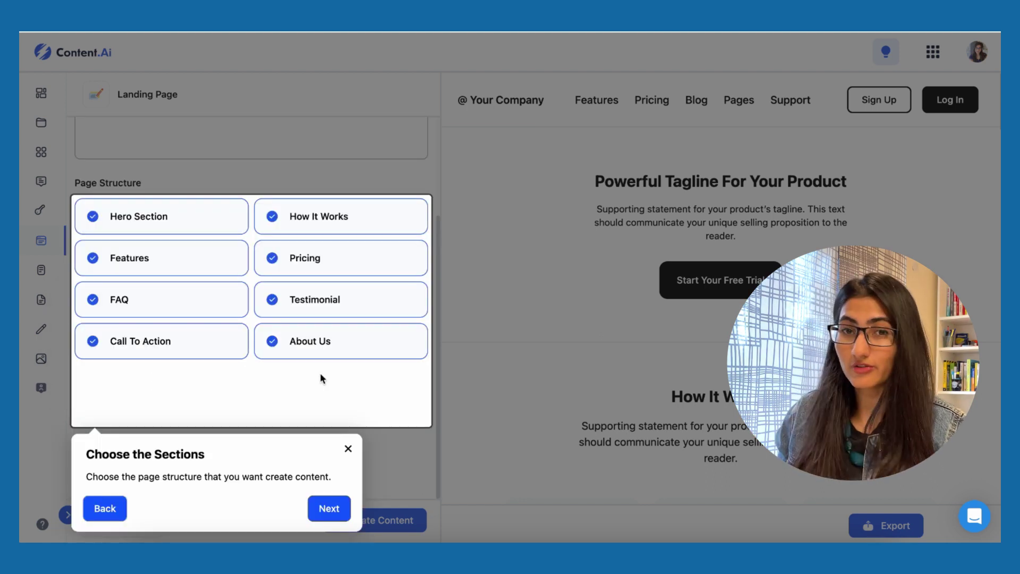
pyautogui.click(333, 512)
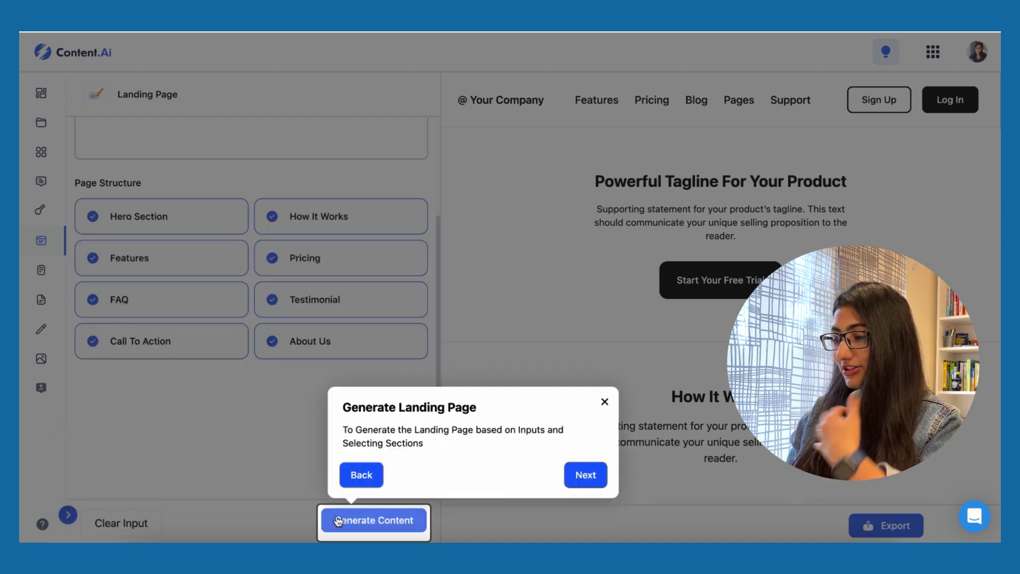
pyautogui.click(585, 475)
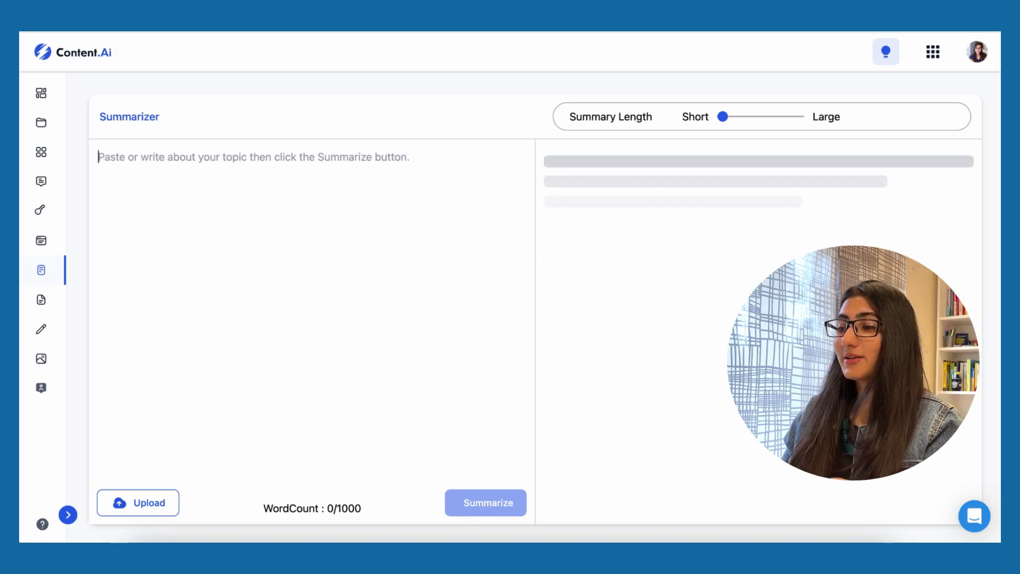
pyautogui.click(891, 54)
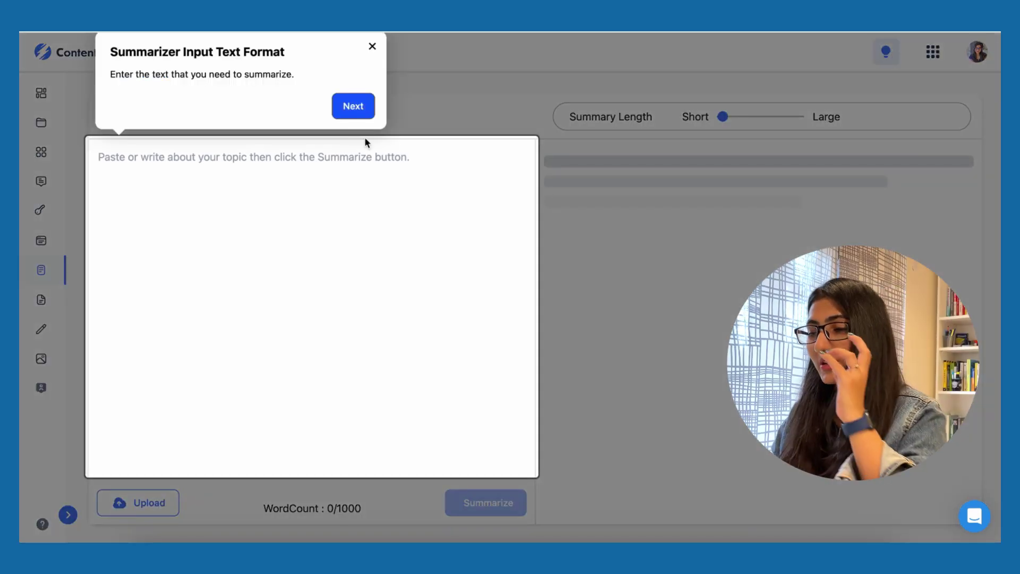
# Step through the Summarizer tour, nudging summary length toward Large, then close it
pyautogui.click(360, 113)
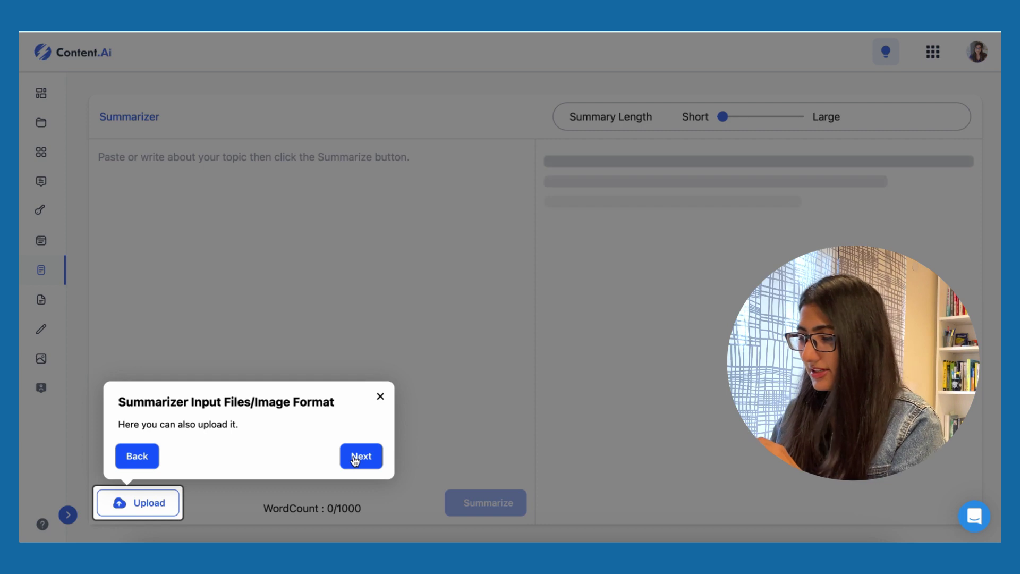
pyautogui.click(355, 459)
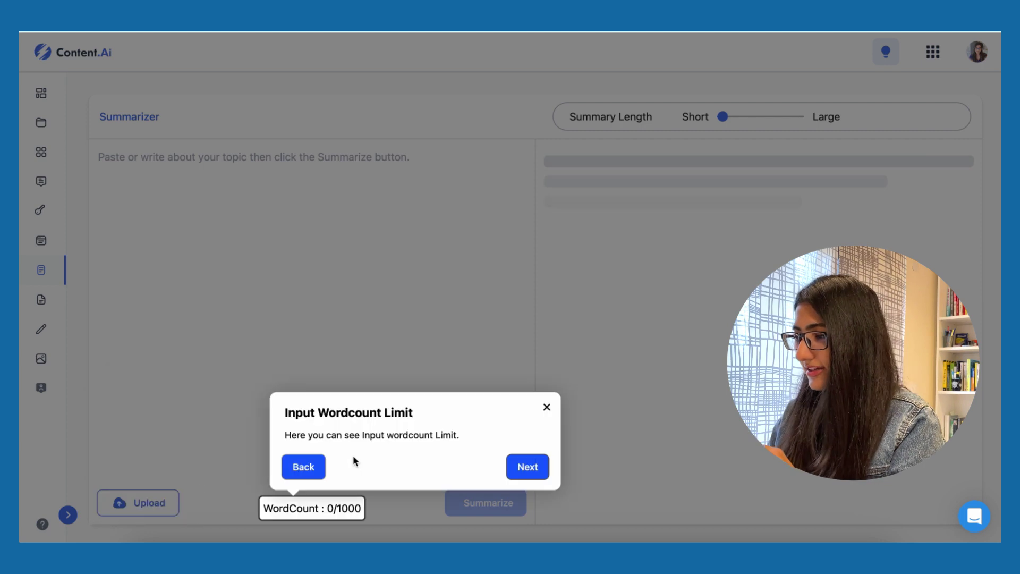
pyautogui.click(538, 468)
pyautogui.moveTo(723, 122); pyautogui.dragTo(746, 123)
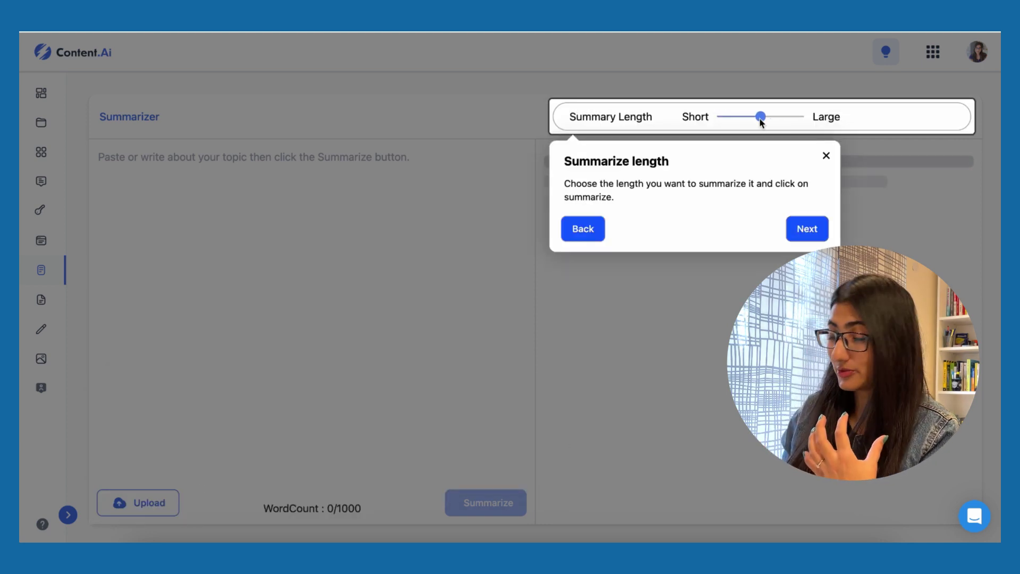
pyautogui.click(800, 223)
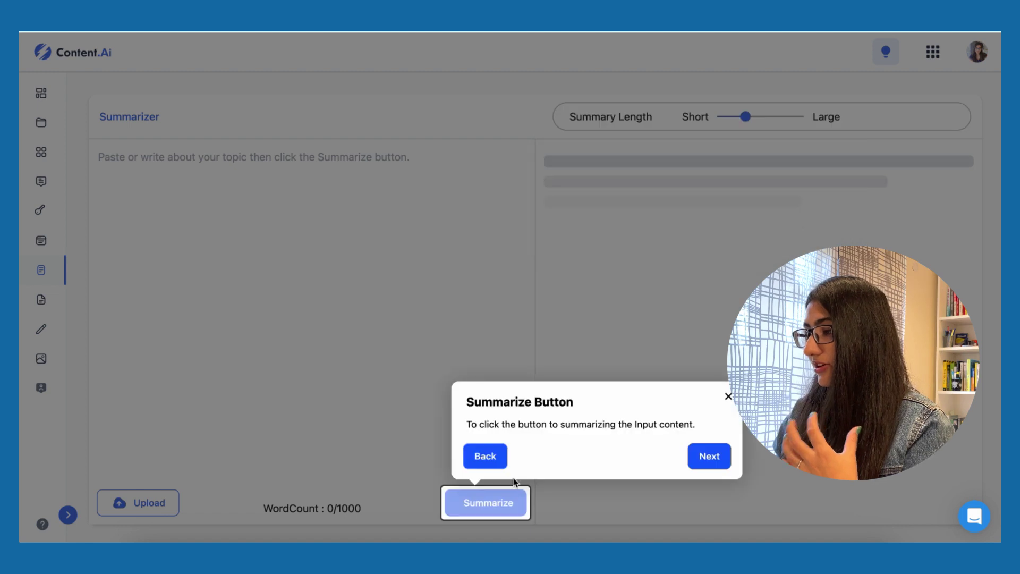
pyautogui.click(711, 456)
pyautogui.click(799, 105)
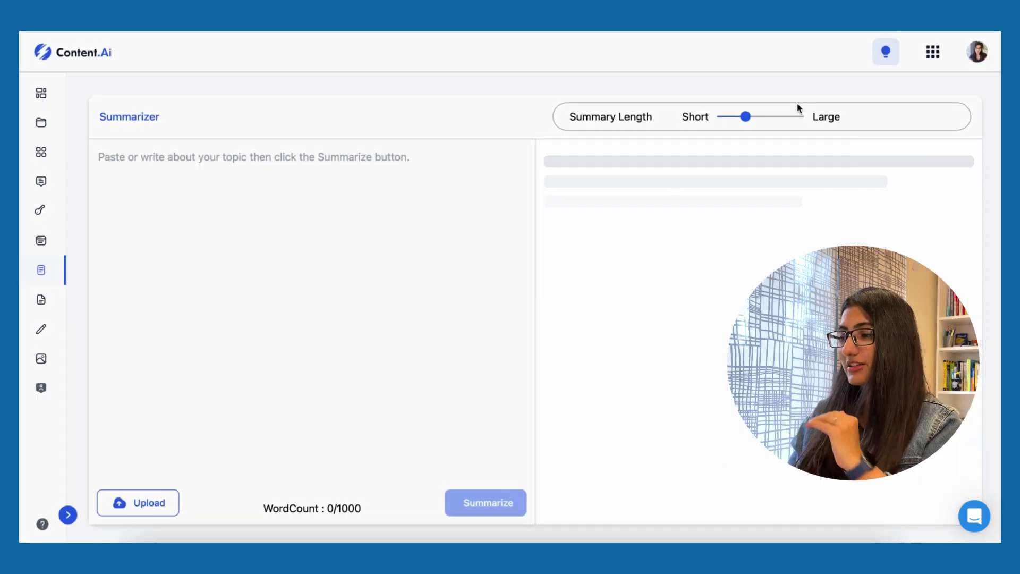
pyautogui.click(42, 302)
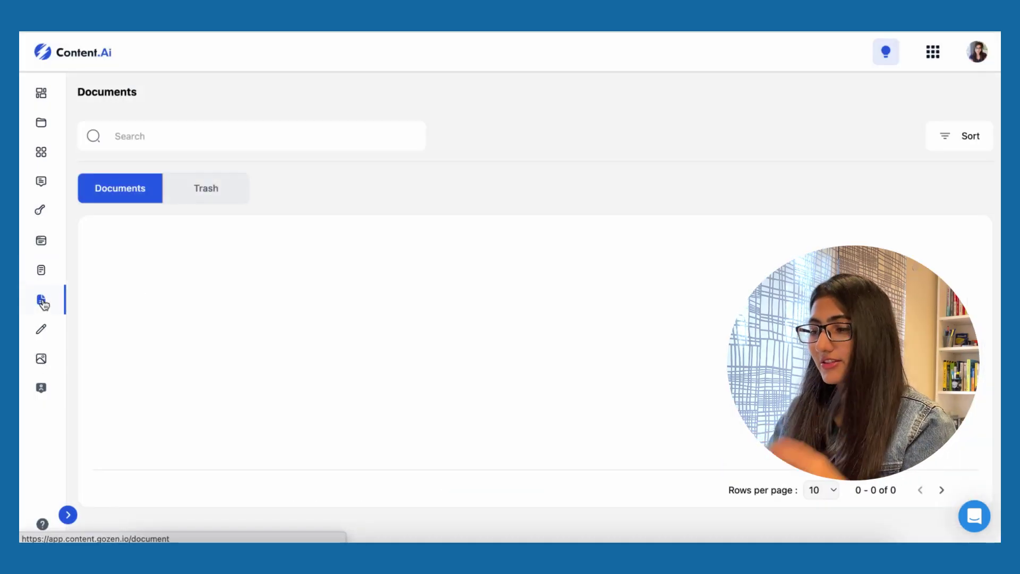
# View the Play Ground, then tour the Image Generator's image input and image count steps
pyautogui.click(42, 330)
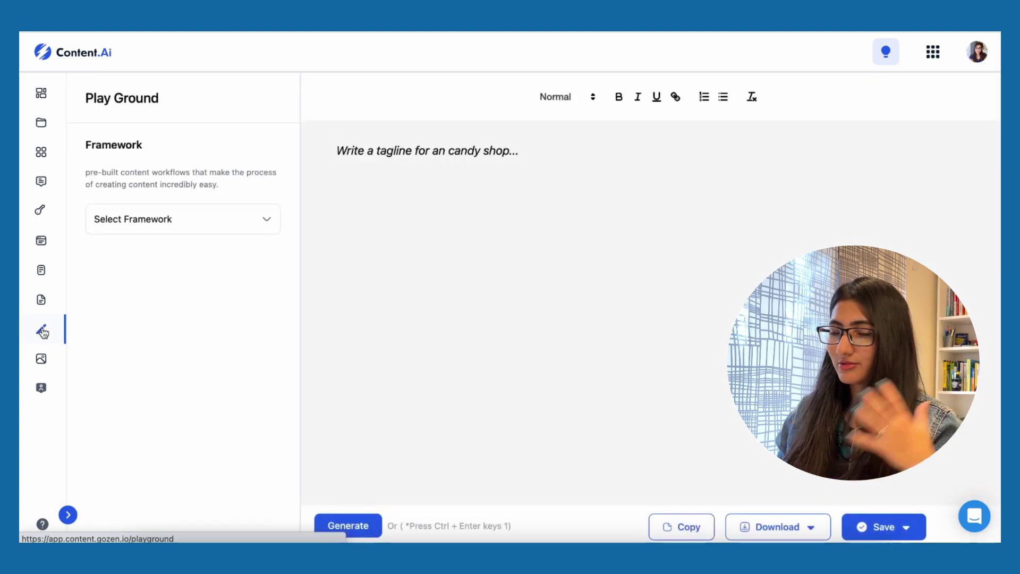
pyautogui.click(42, 357)
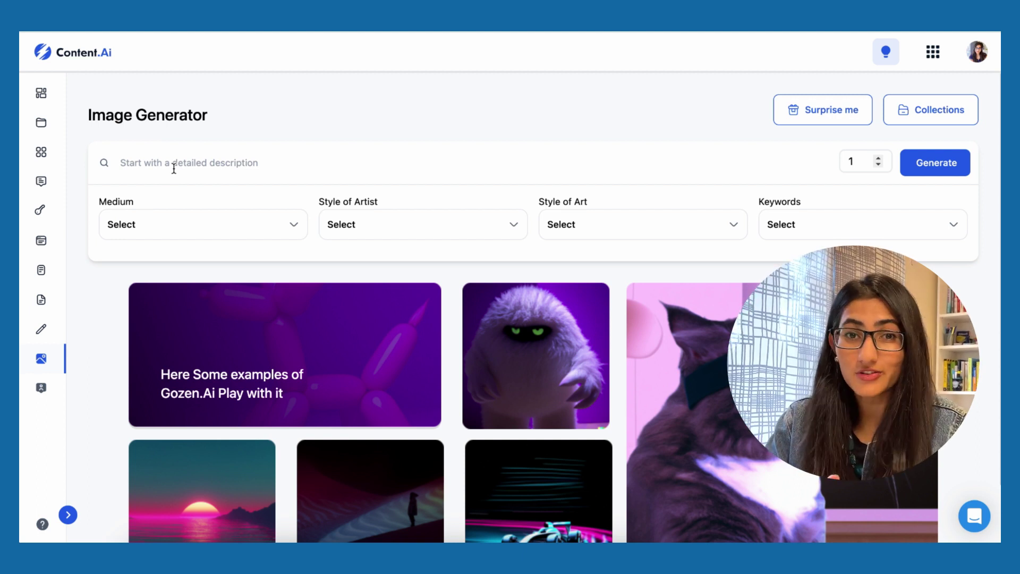
pyautogui.click(883, 53)
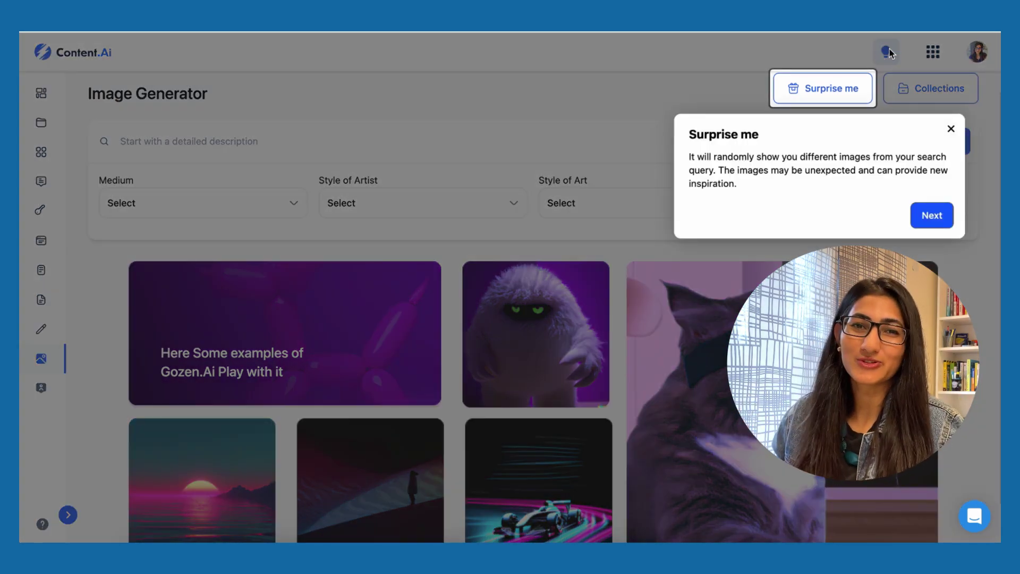
pyautogui.click(932, 216)
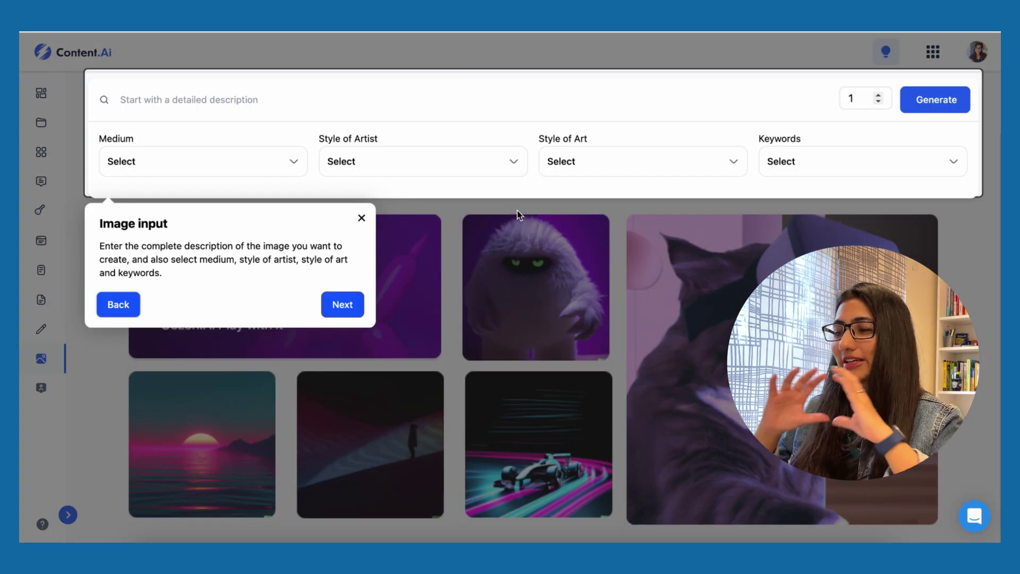
pyautogui.click(336, 313)
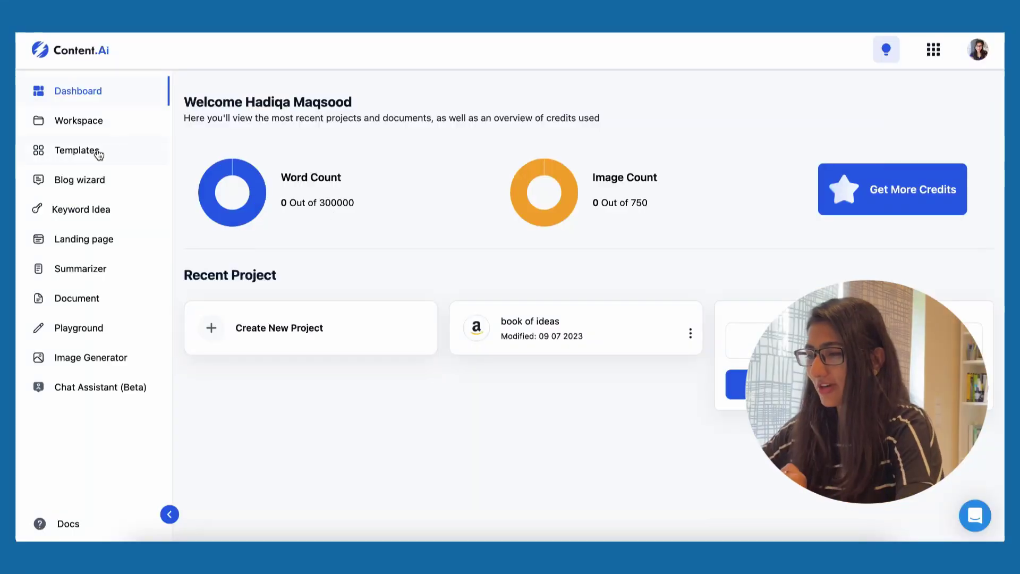
# Start a Video Topic Ideas project for college students, targeting both genders
pyautogui.click(101, 153)
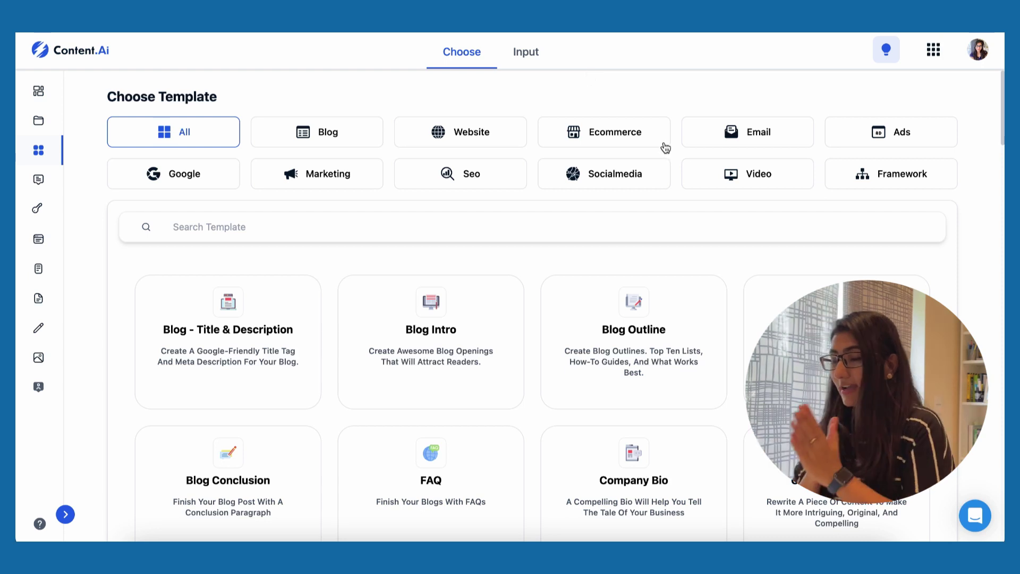
pyautogui.click(717, 175)
pyautogui.scroll(-1, 741, 476)
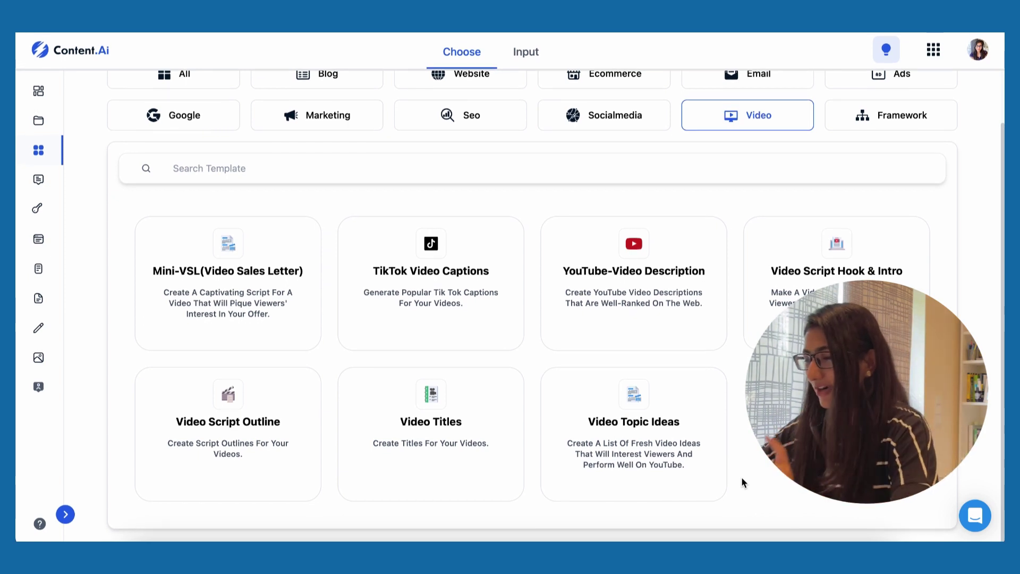
pyautogui.click(645, 432)
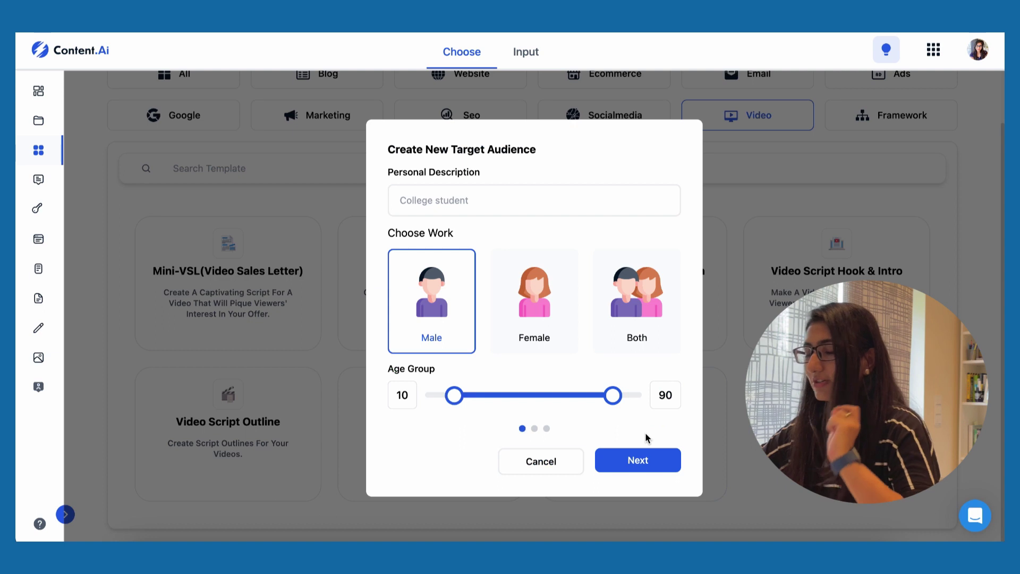
pyautogui.write('College students and young professionals')
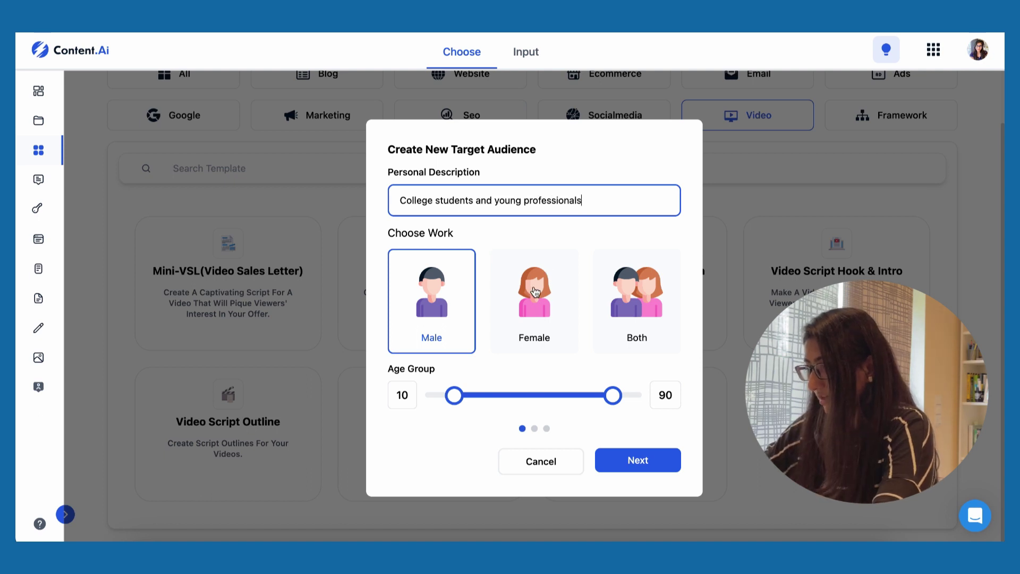
pyautogui.click(639, 296)
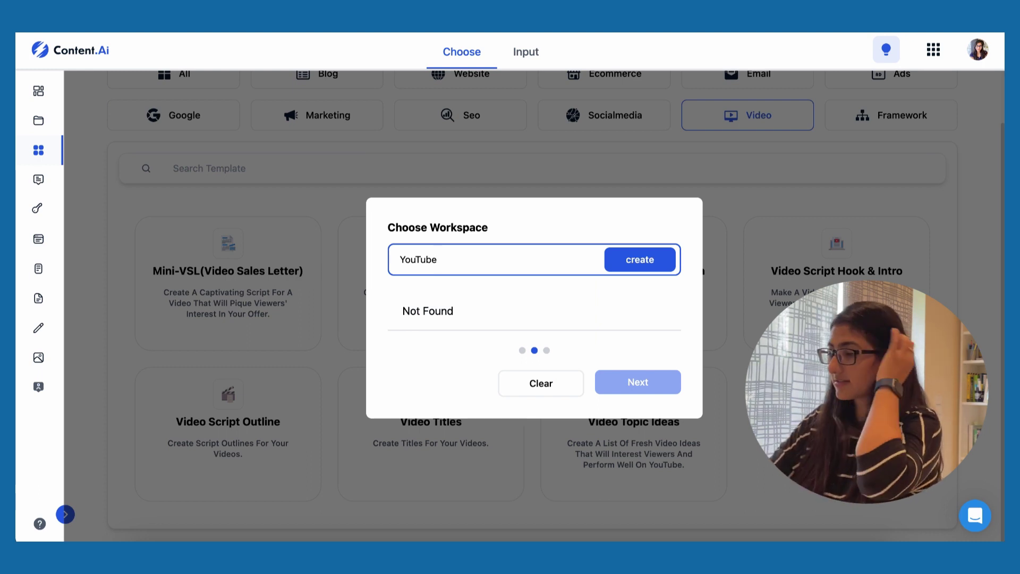
# File it in the youtube content workspace, drop the '( New )' suffix, and create it
pyautogui.write('ent')
pyautogui.click(649, 382)
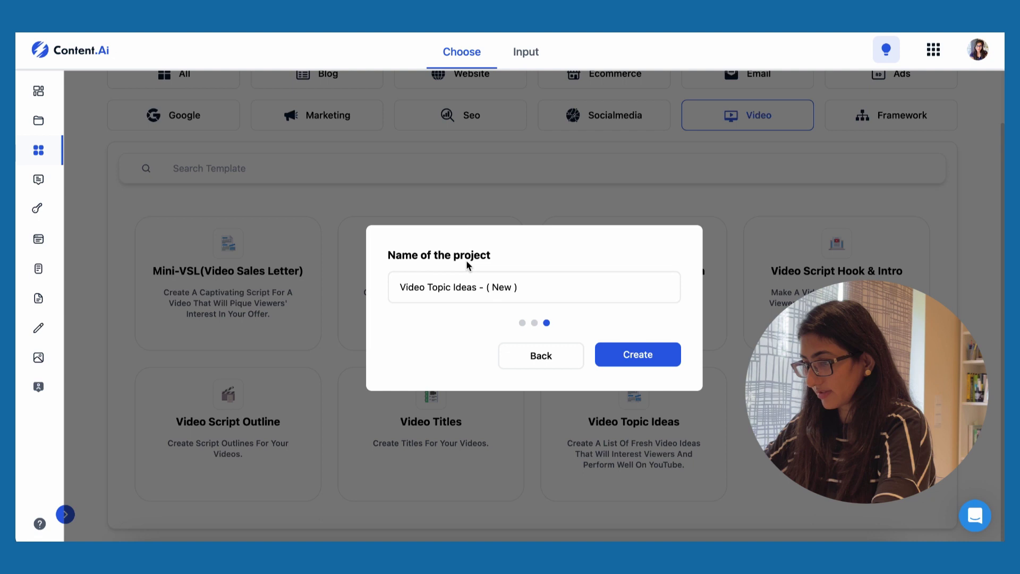
pyautogui.moveTo(529, 289); pyautogui.dragTo(477, 288)
pyautogui.press('BackSpace')
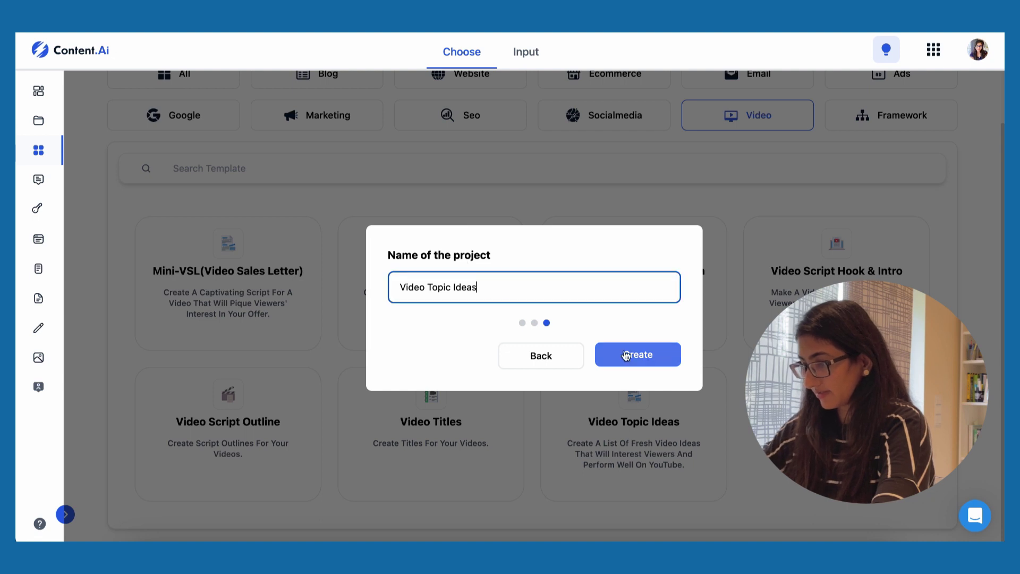
pyautogui.click(626, 355)
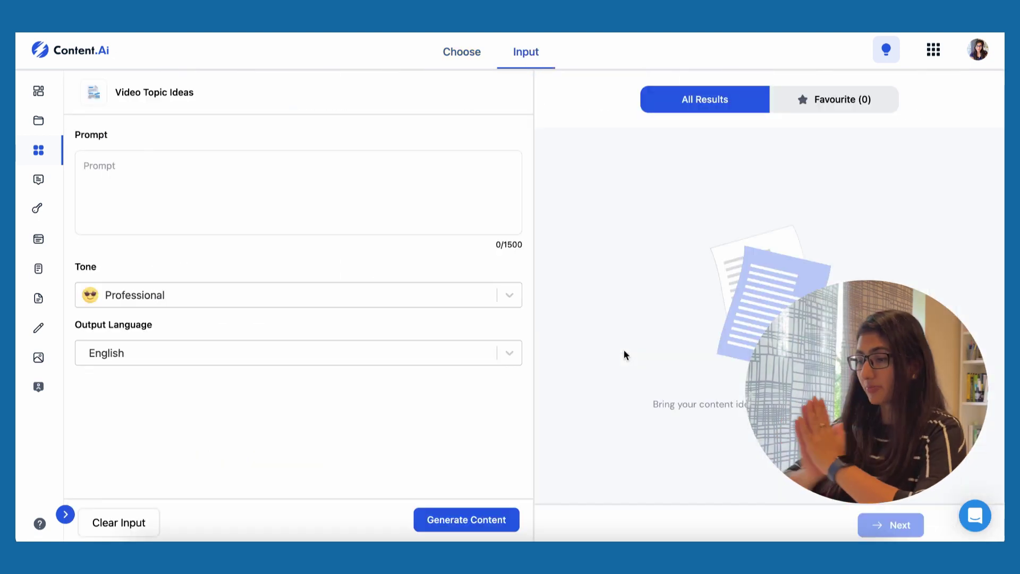
# Prompt for study video topic ideas in a Casual tone and generate them
pyautogui.write('Give')
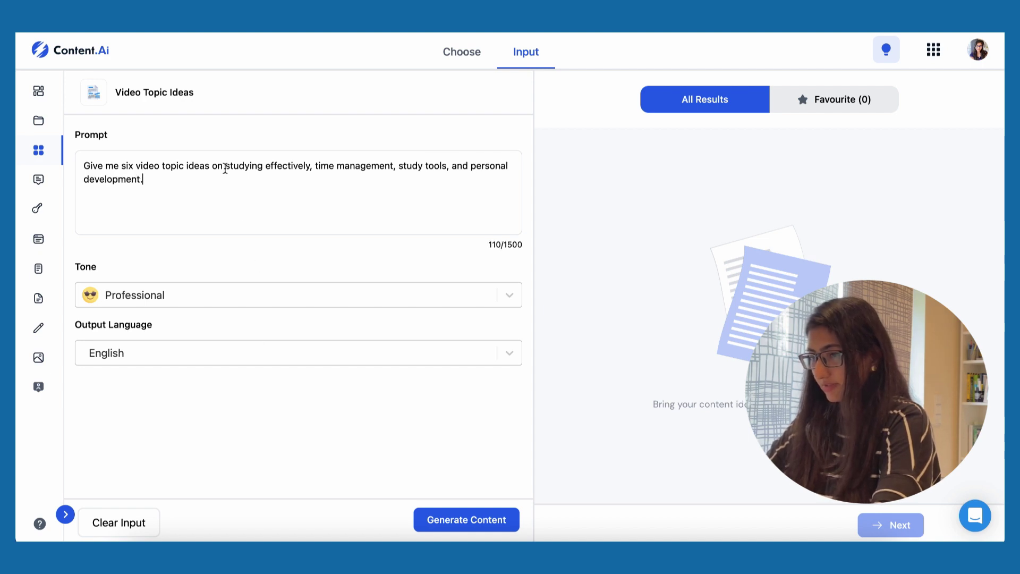
pyautogui.click(218, 294)
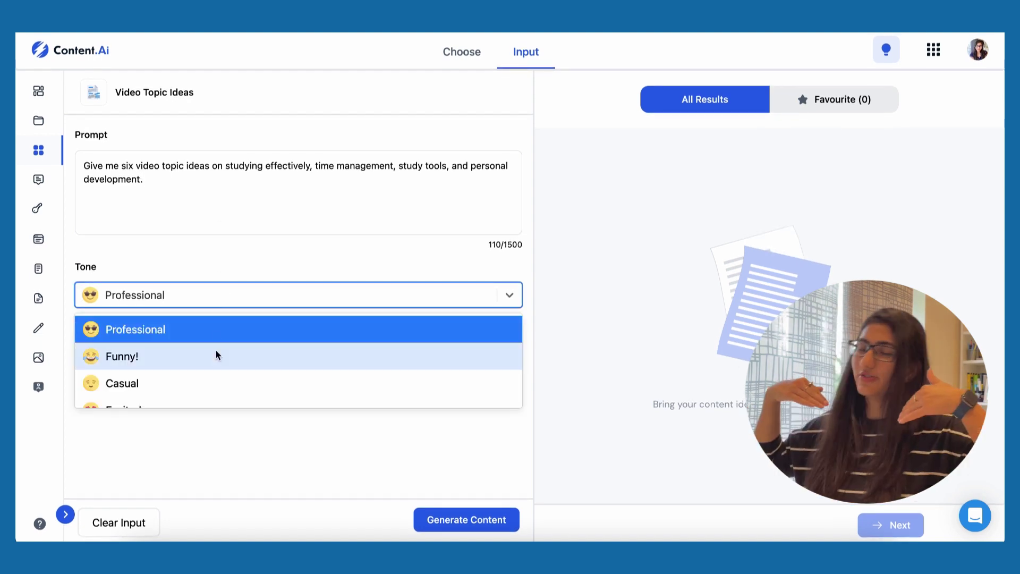
pyautogui.scroll(-2, 216, 354)
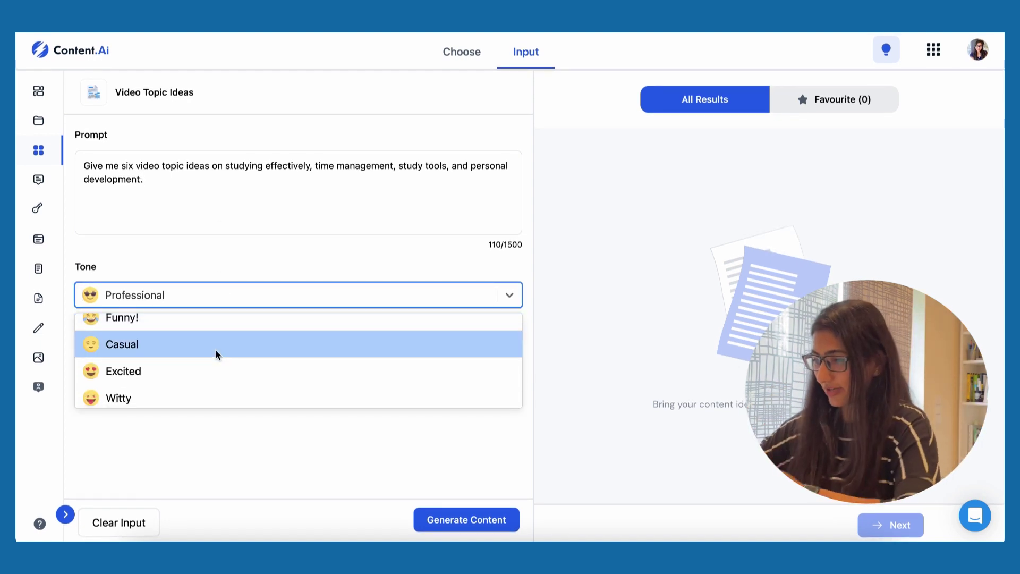
pyautogui.click(216, 353)
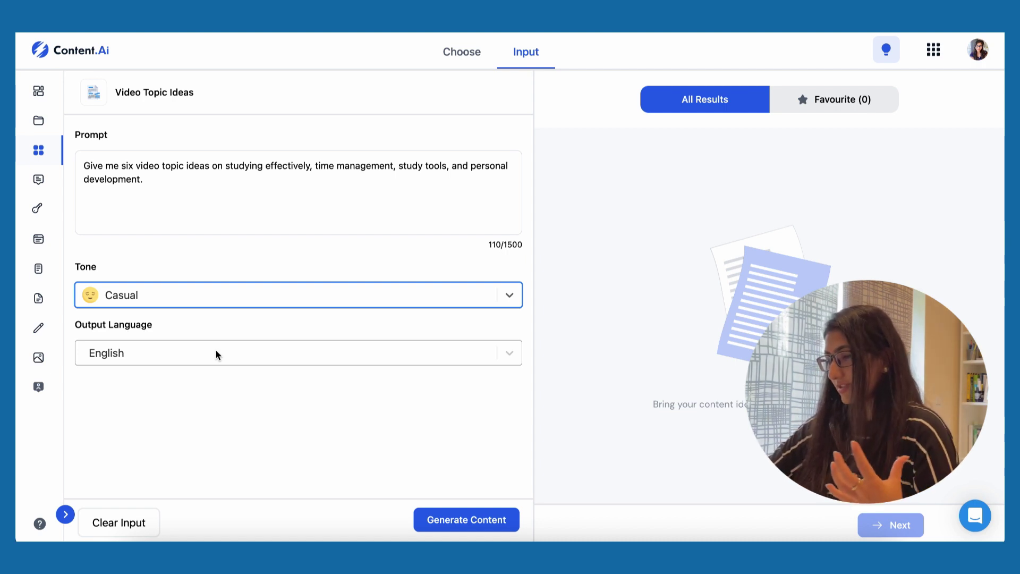
pyautogui.click(465, 519)
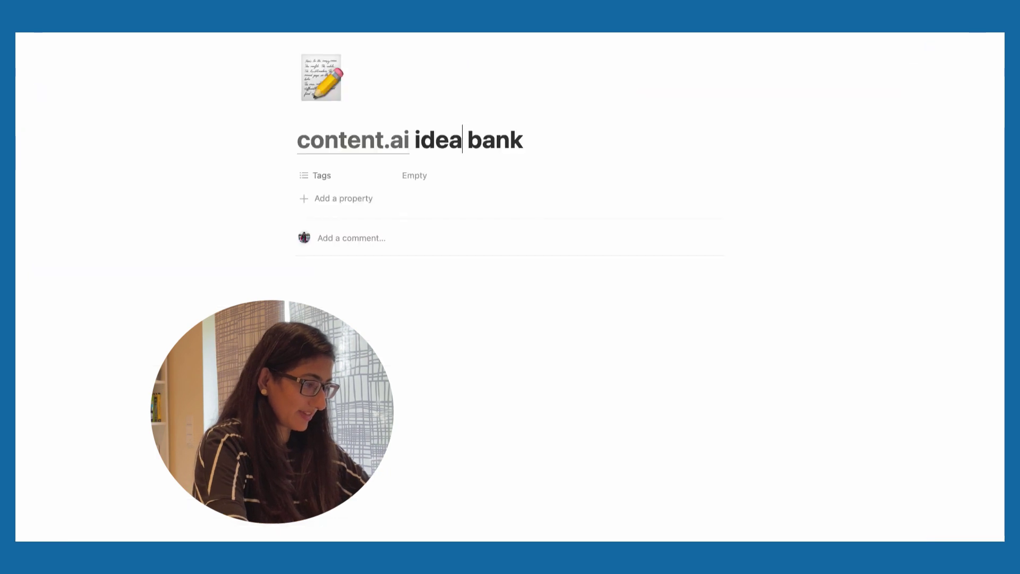
# Paste the six generated ideas under a 'Video Topics:' heading in the Notion idea bank
pyautogui.click(425, 427)
pyautogui.write('Video ')
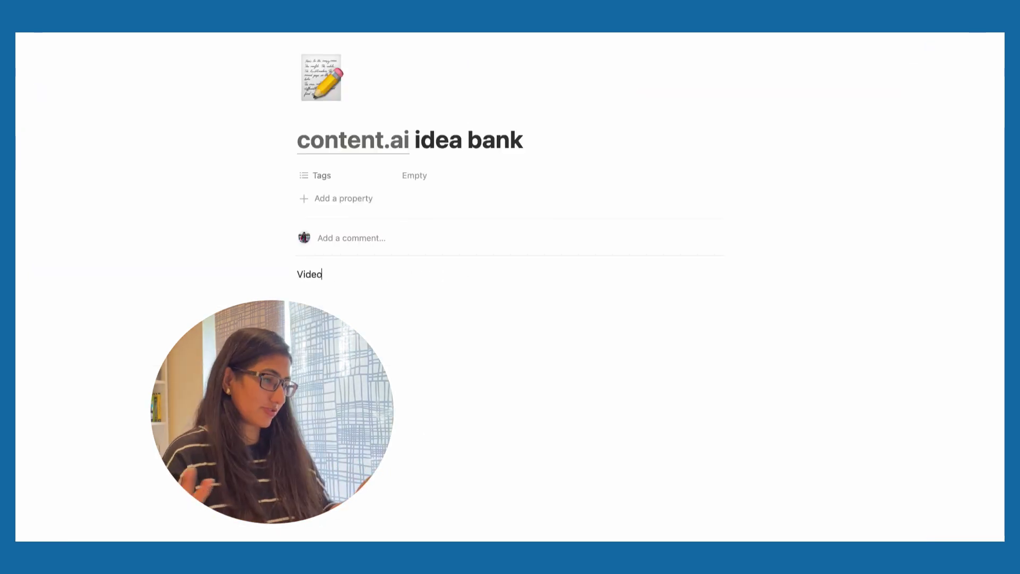
pyautogui.write('Toipca')
pyautogui.press('BackSpace')
pyautogui.press('BackSpace')
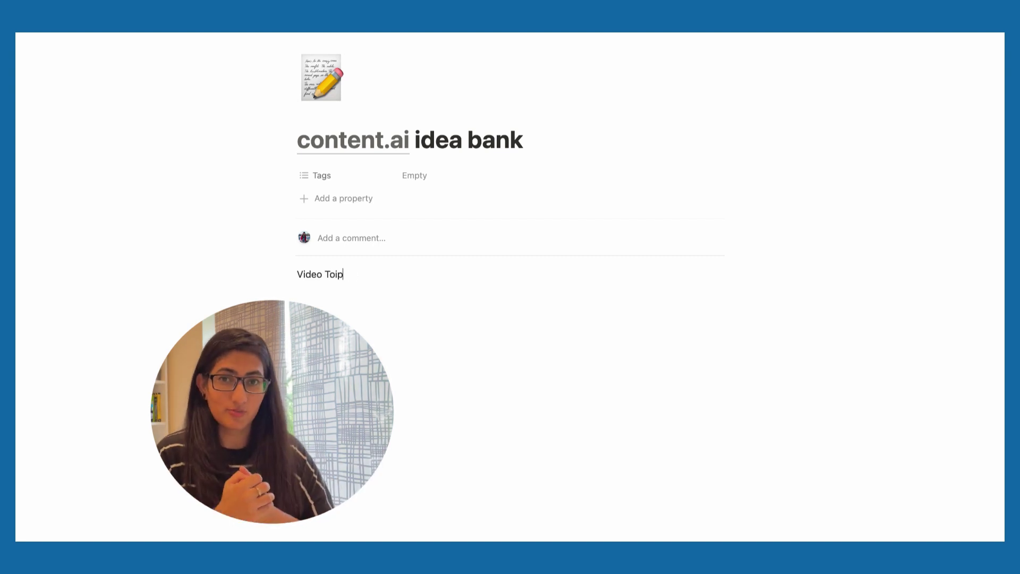
pyautogui.write('Topics:')
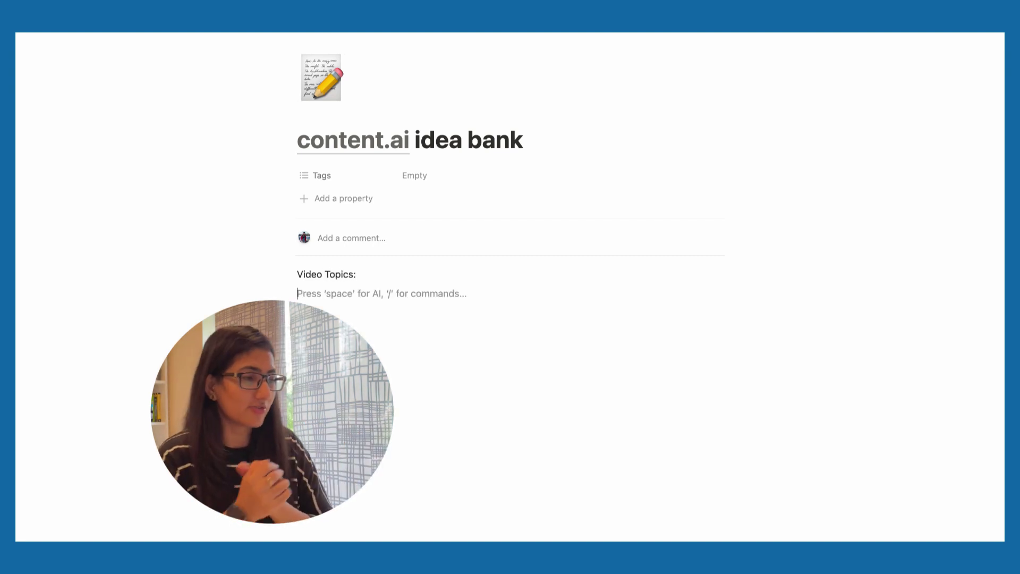
pyautogui.press('super+v')
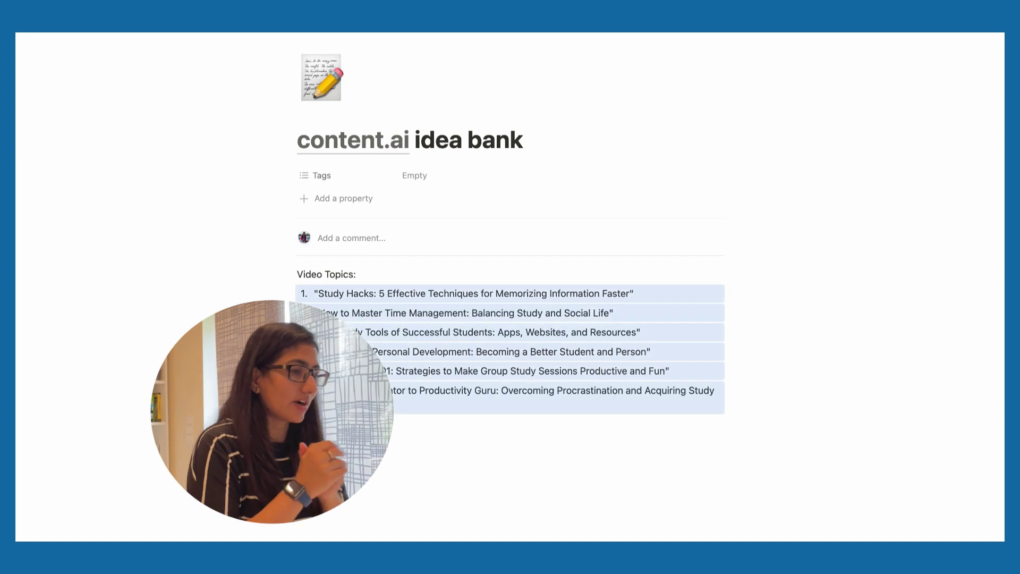
# Open the six topic ideas in the editor and bring up the Download and Save options
pyautogui.click(505, 442)
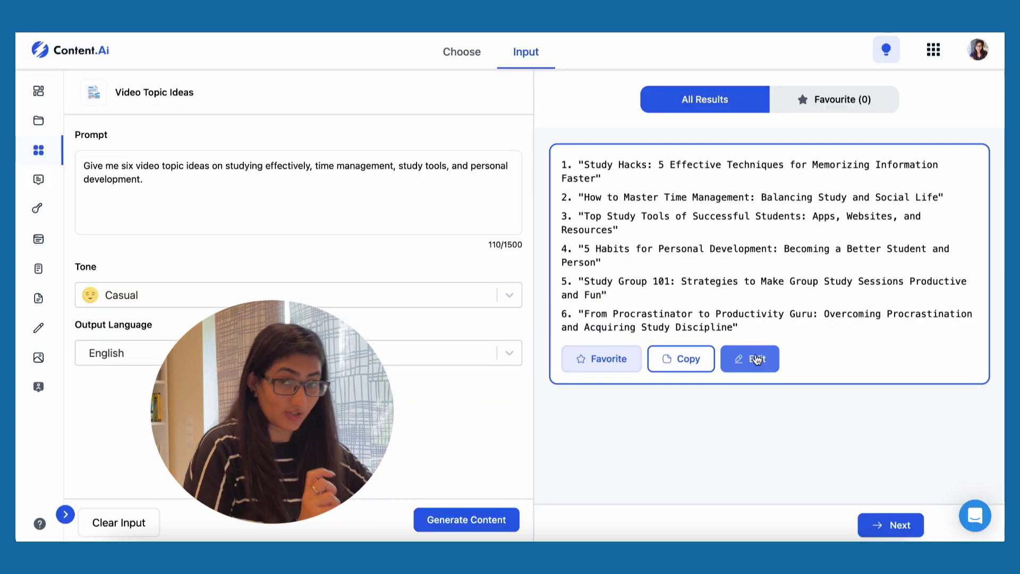
pyautogui.click(754, 357)
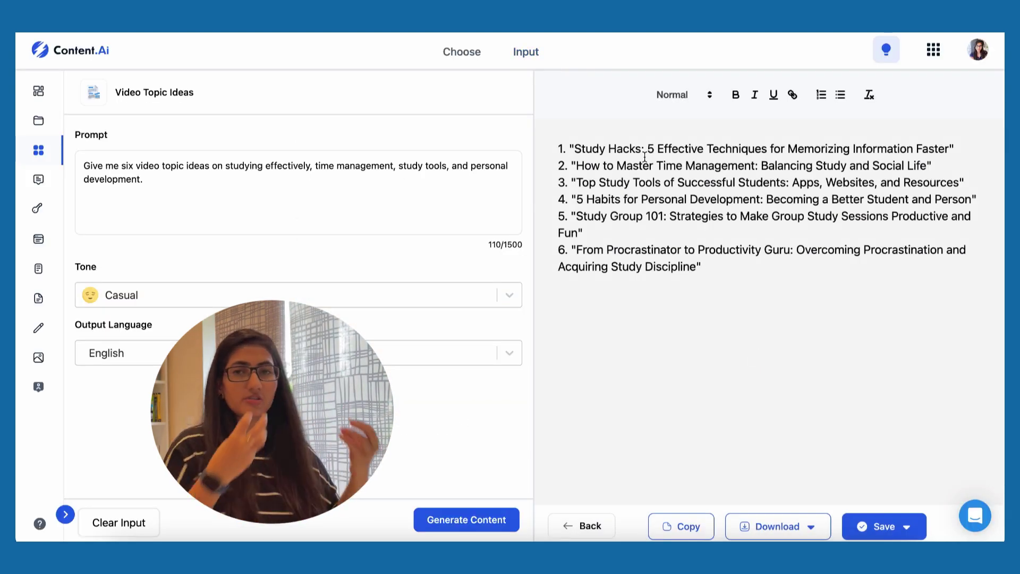
pyautogui.click(819, 528)
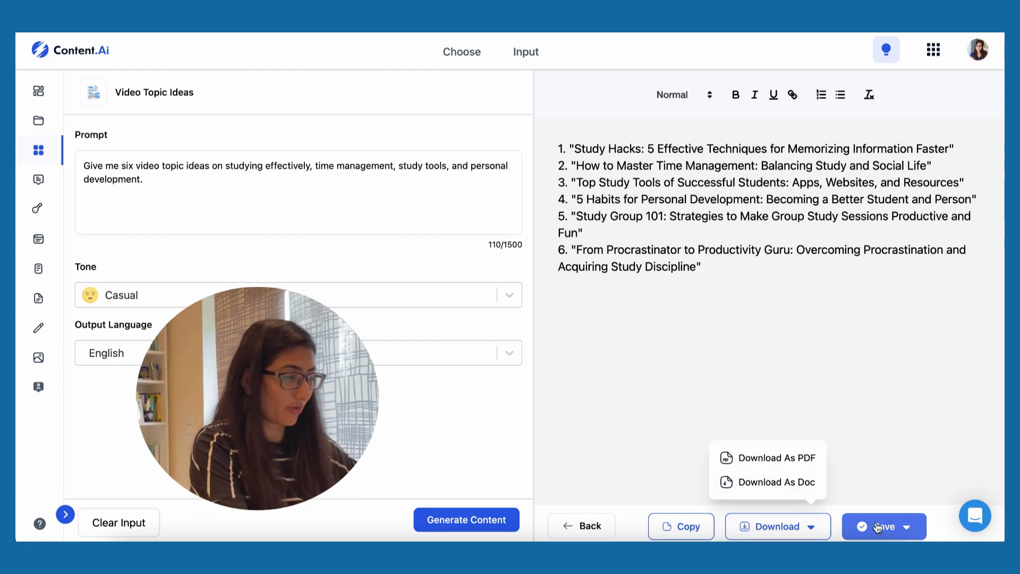
pyautogui.click(898, 531)
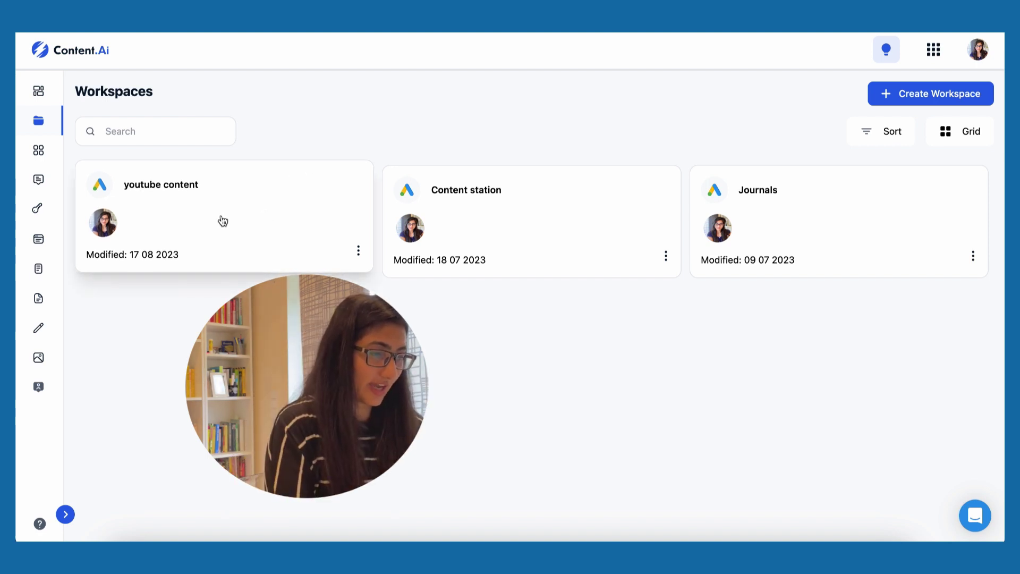
# Review the saved Video Topic Ideas project in the youtube content workspace, then browse the Video templates
pyautogui.click(188, 216)
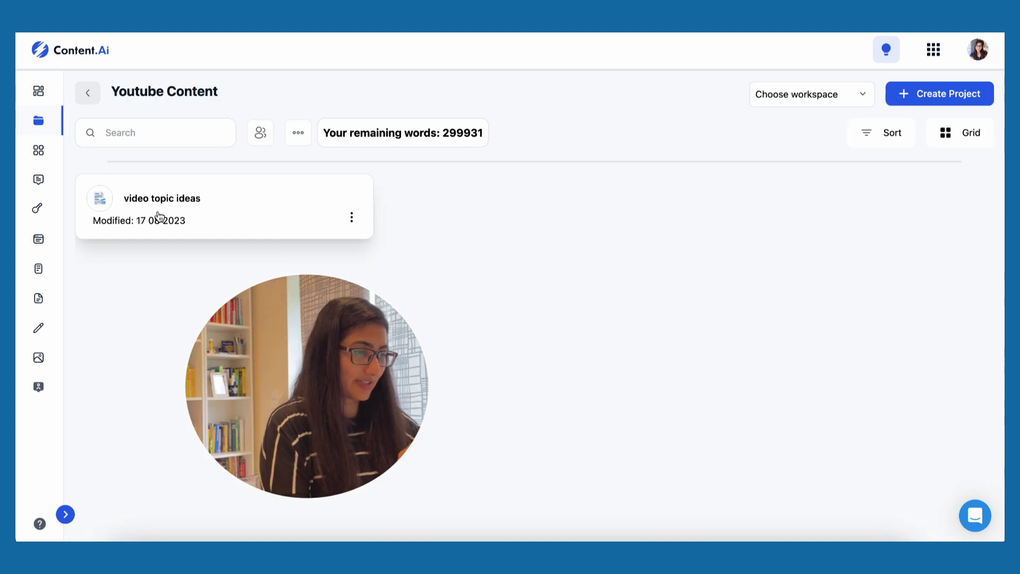
pyautogui.click(254, 219)
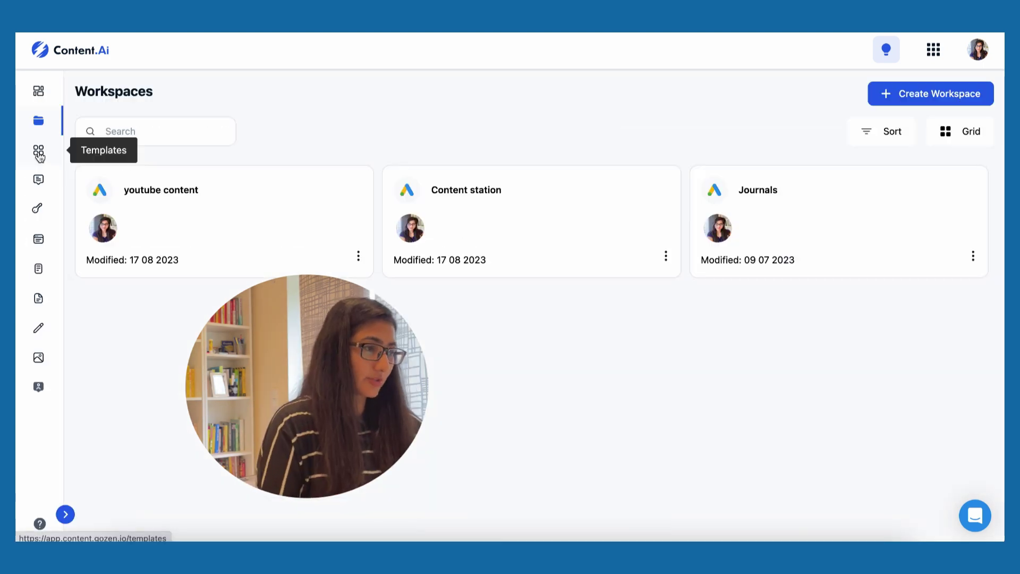
pyautogui.click(42, 149)
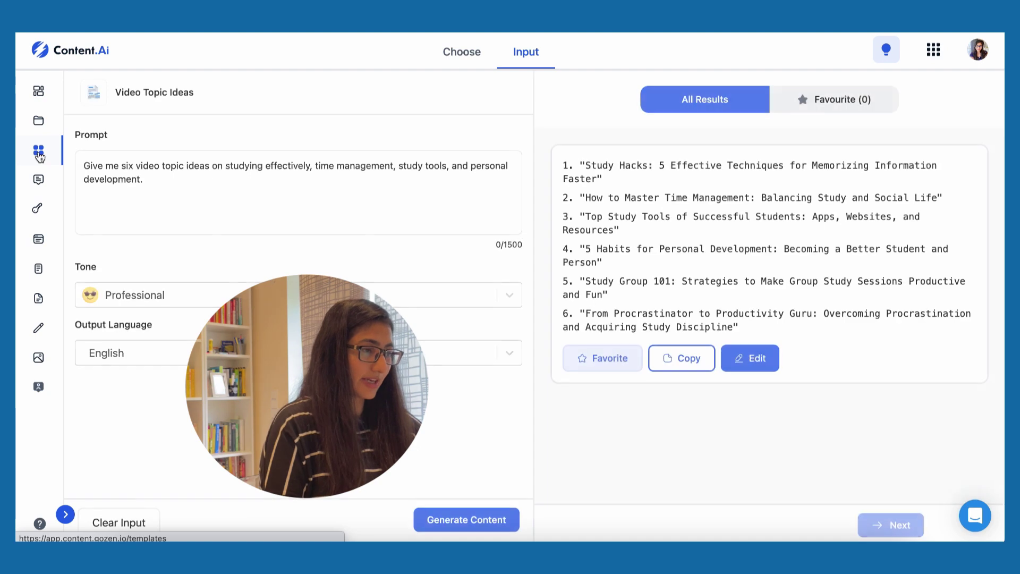
pyautogui.click(446, 63)
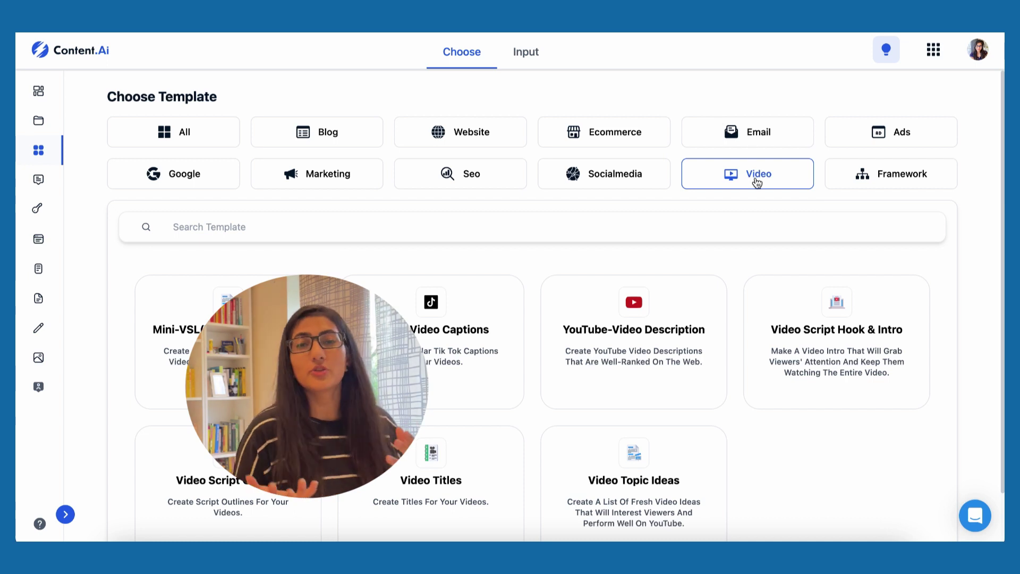
pyautogui.scroll(-1, 757, 183)
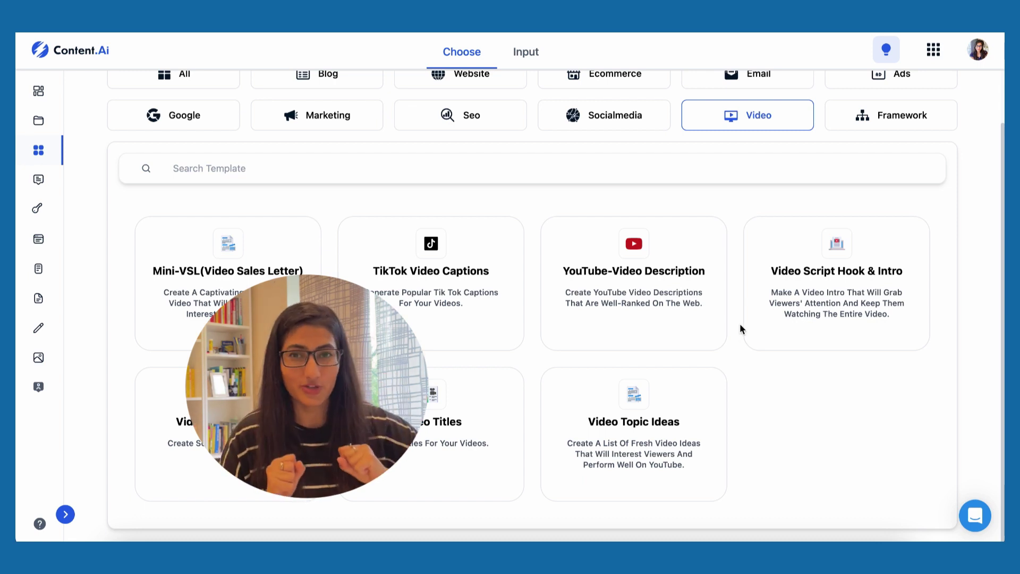
# Create a Video Script Hook & Intro project for college students and young professionals in the youtube content workspace
pyautogui.click(755, 319)
pyautogui.click(477, 213)
pyautogui.click(496, 261)
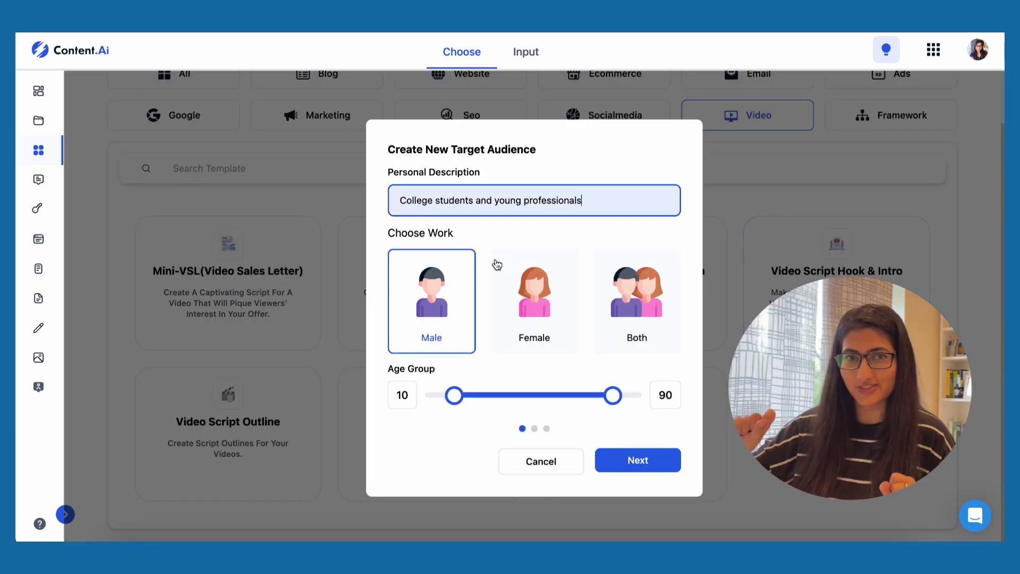
pyautogui.click(637, 319)
pyautogui.click(643, 460)
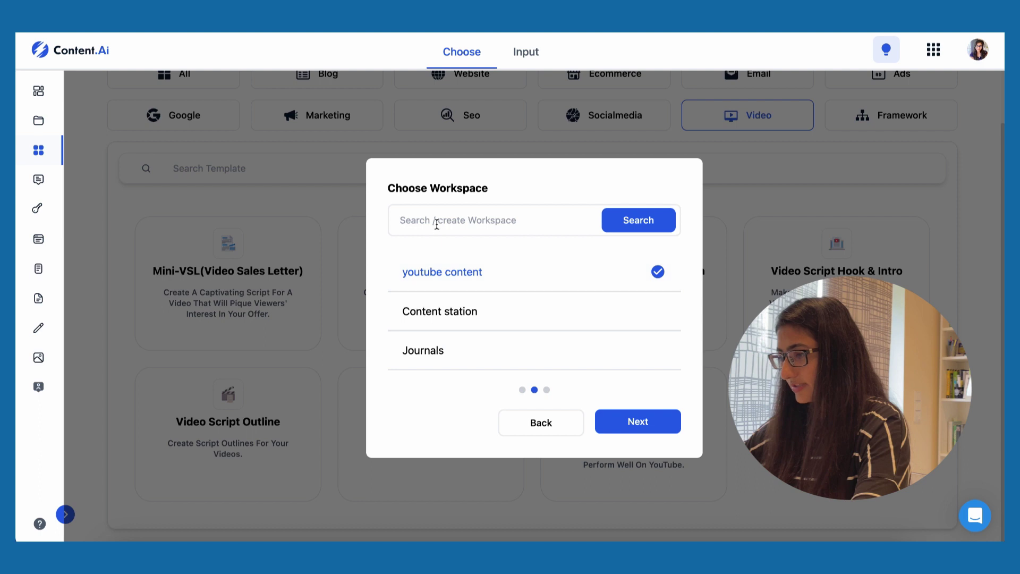
pyautogui.click(637, 420)
pyautogui.click(637, 353)
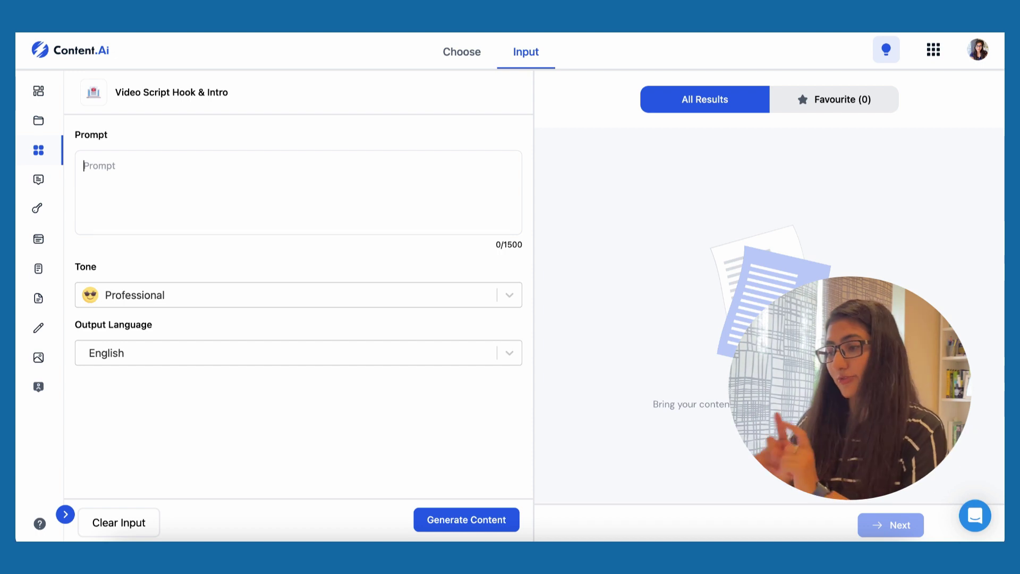
# Write the prompt from the pasted first topic title, asking for an intro on memorizing faster
pyautogui.write('"Study Hacks: 5 Effective Techniques for Memorizing Information Faster"')
pyautogui.press('BackSpace')
pyautogui.press('Home')
pyautogui.press('Delete')
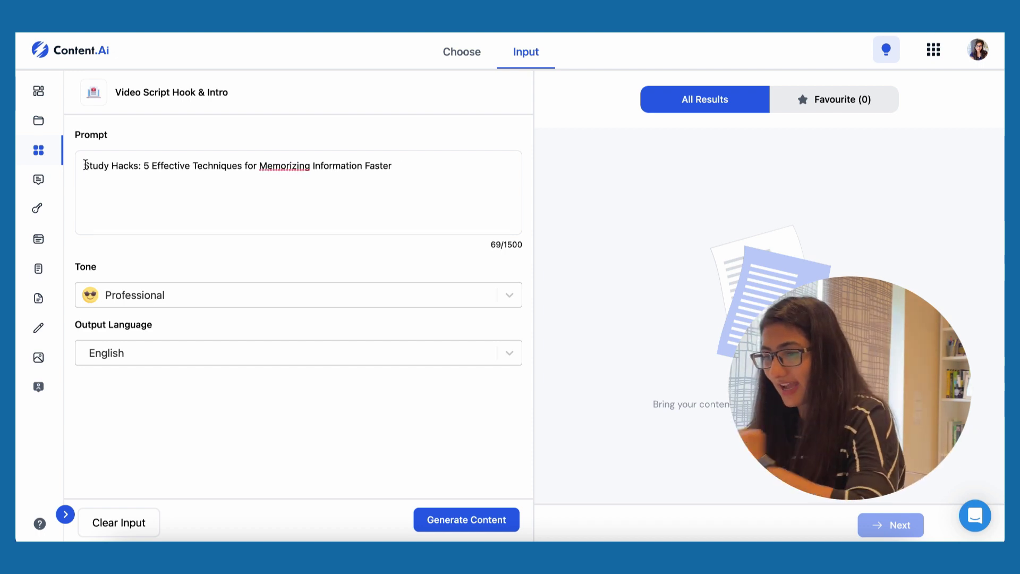
pyautogui.press('Return')
pyautogui.press('Return')
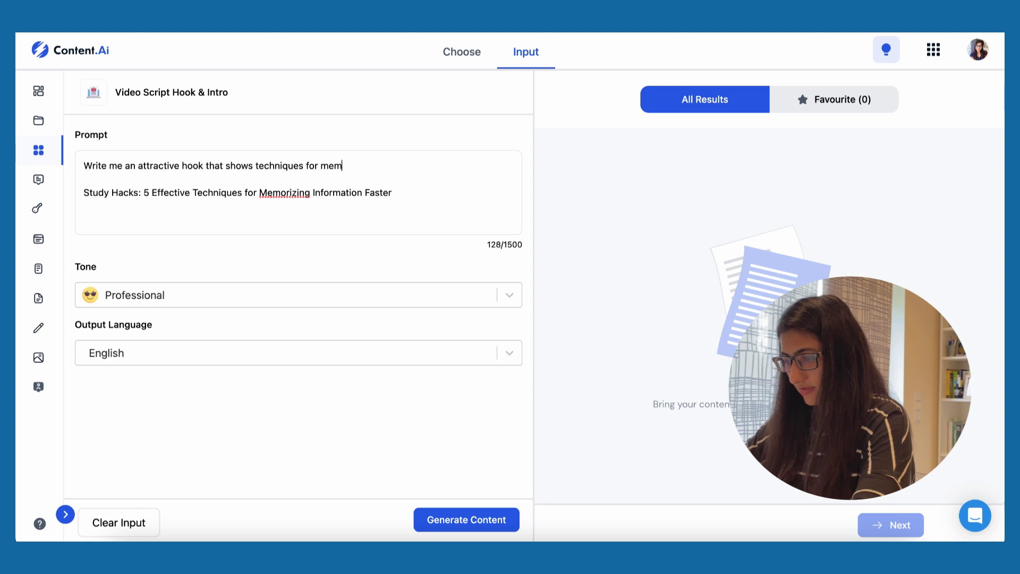
pyautogui.hotkey('ctrl', 'shift', 'End')
pyautogui.press('Delete')
pyautogui.write('. Write an introduction to importance of effective studying.')
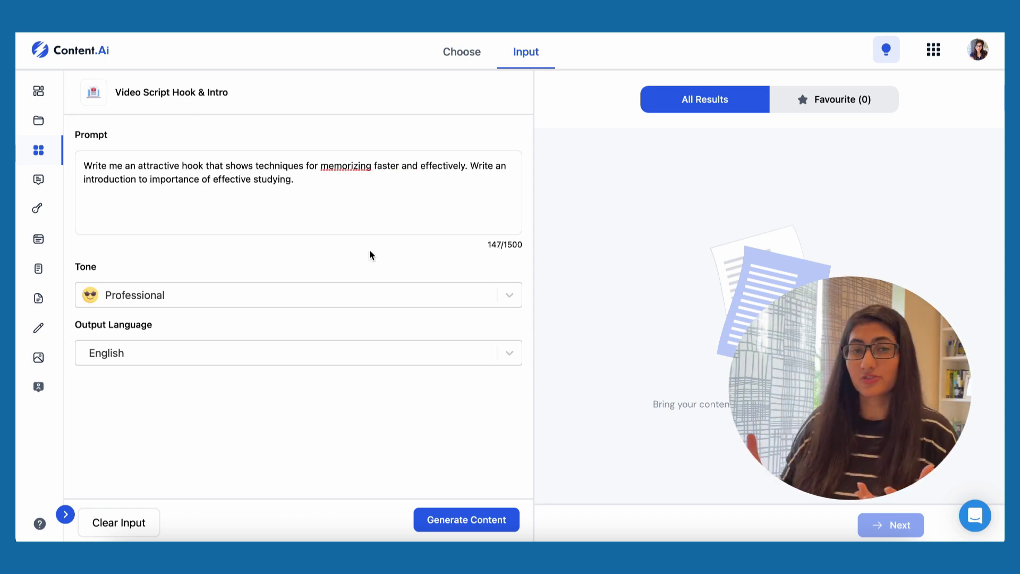
# Set the tone to Dramatic and generate the hook and intro script
pyautogui.click(517, 295)
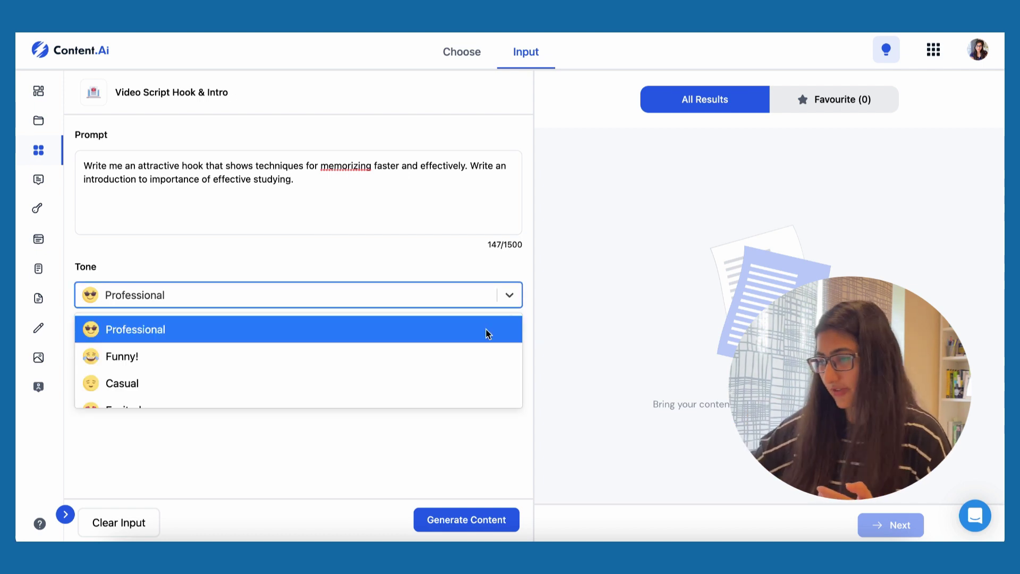
pyautogui.scroll(-5, 458, 356)
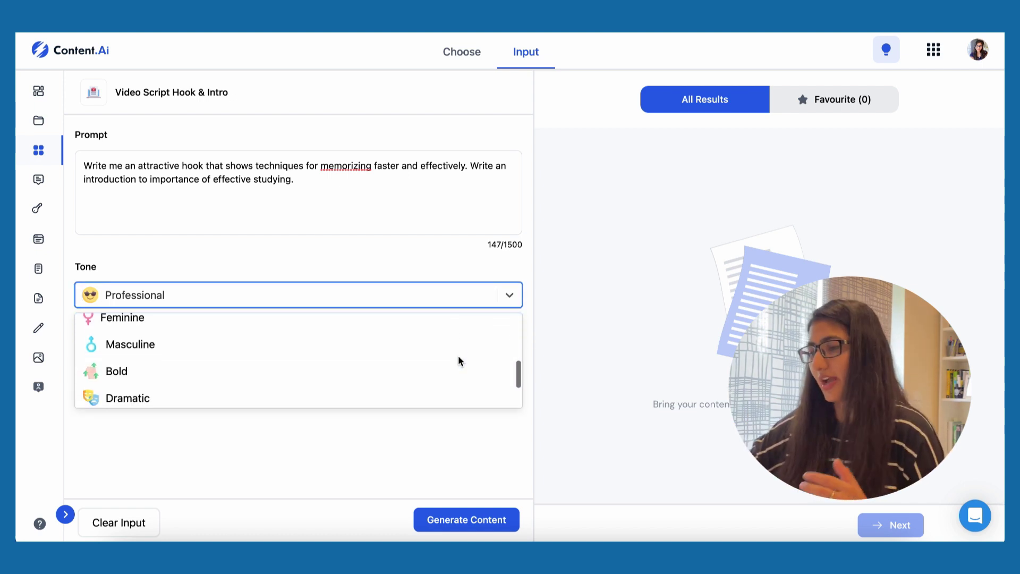
pyautogui.scroll(-3, 459, 361)
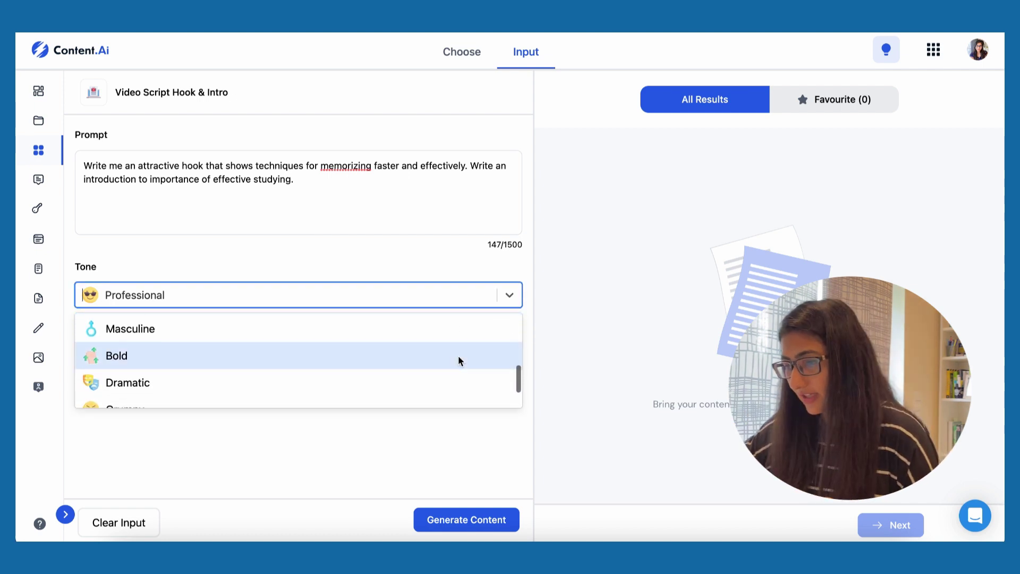
pyautogui.click(429, 335)
pyautogui.click(463, 520)
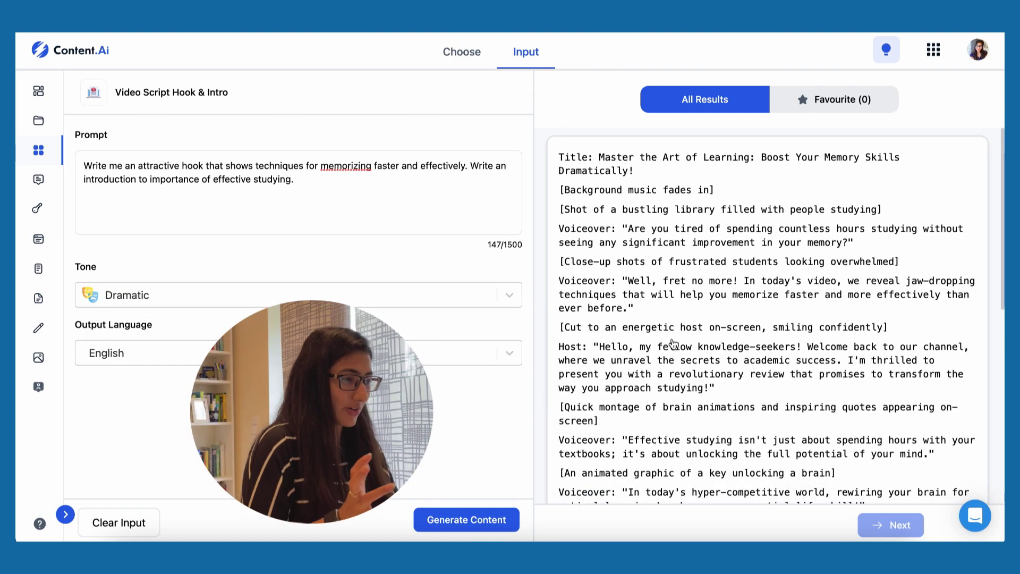
pyautogui.scroll(-3, 673, 345)
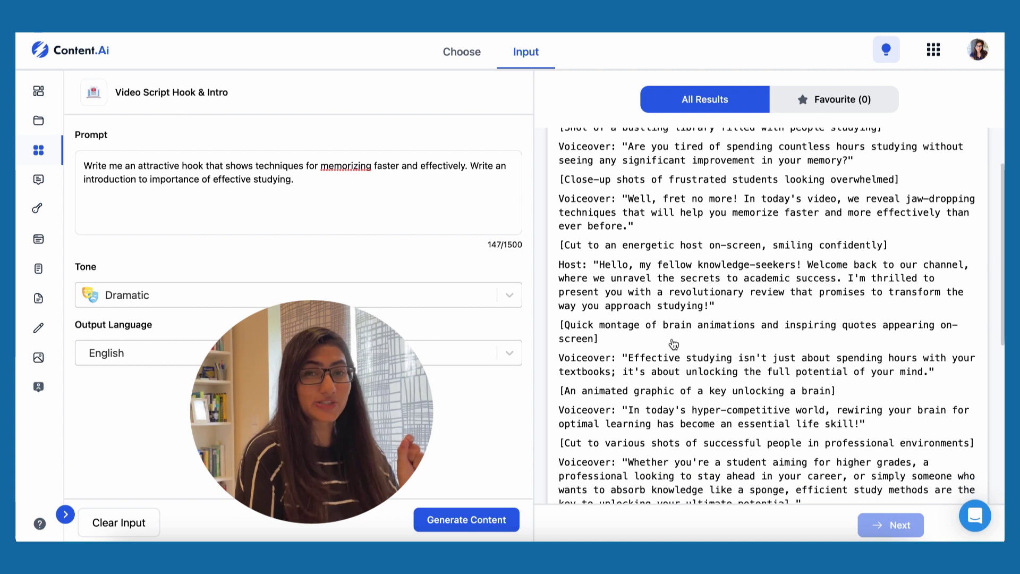
pyautogui.scroll(3, 673, 345)
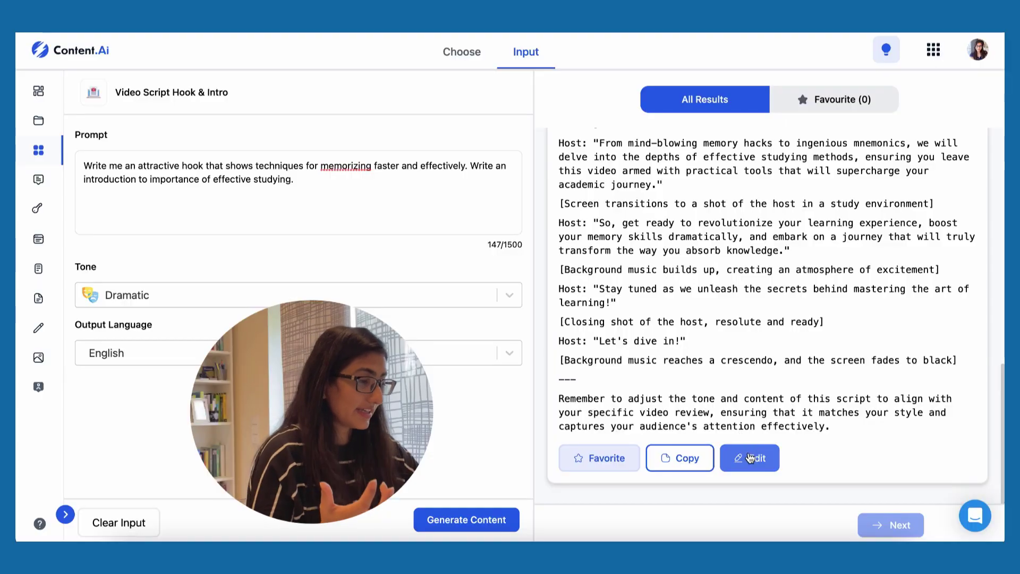
# Open the generated script in the editor and paste it into the Notion idea bank
pyautogui.click(749, 456)
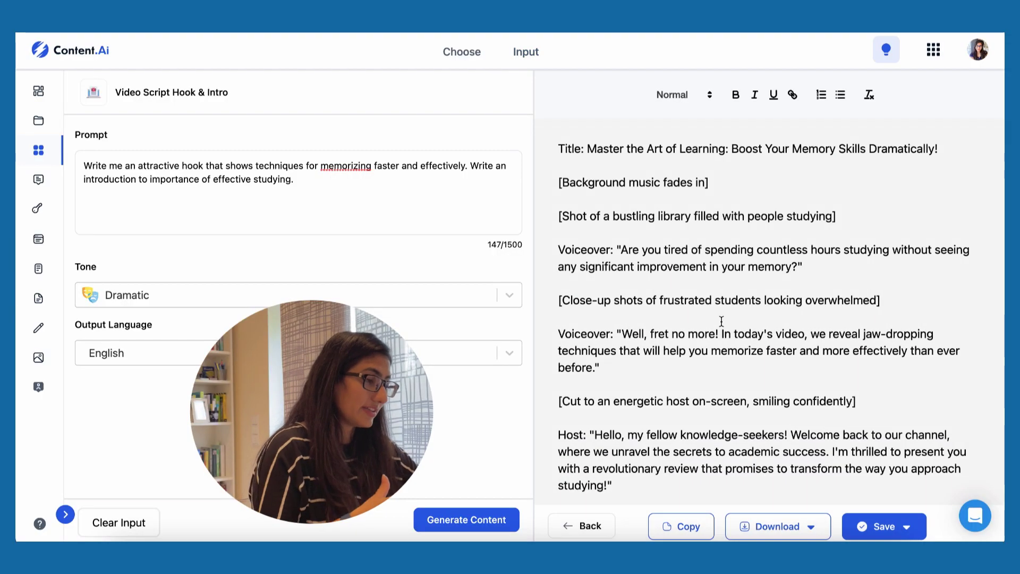
pyautogui.scroll(-7, 722, 321)
pyautogui.scroll(-2, 721, 321)
pyautogui.scroll(-1, 722, 321)
pyautogui.click(901, 534)
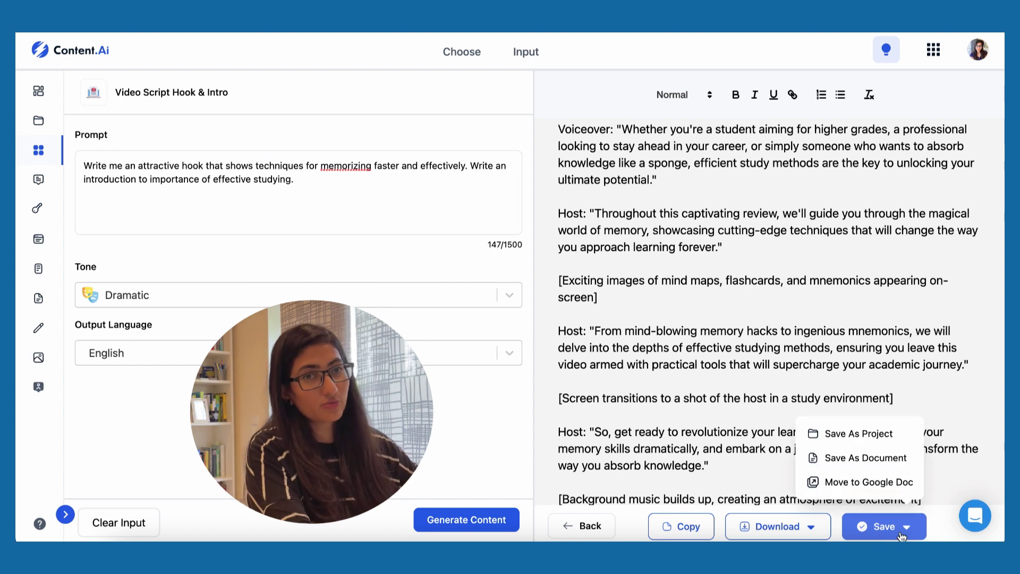
pyautogui.click(629, 225)
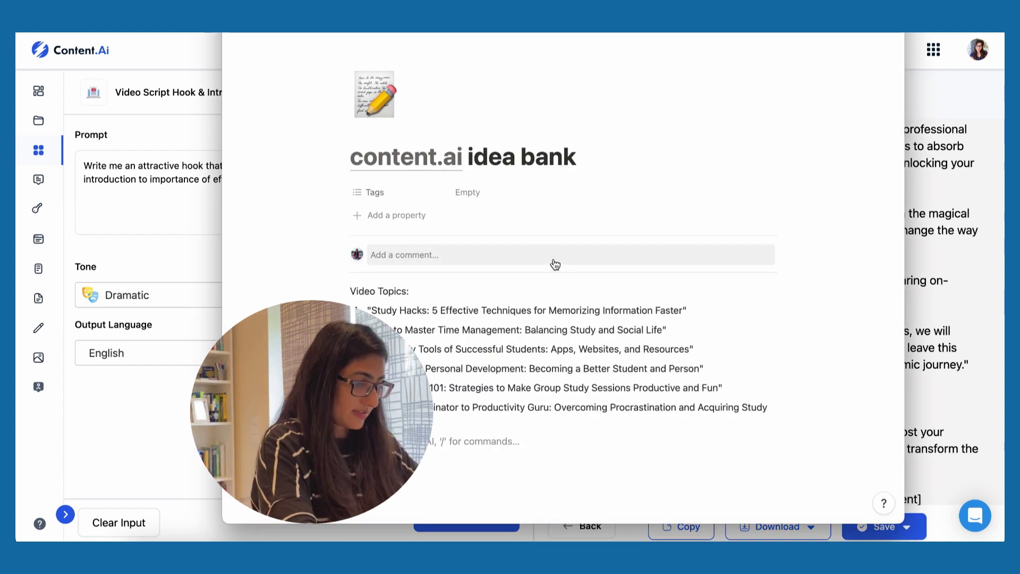
pyautogui.hotkey('ctrl', 'v')
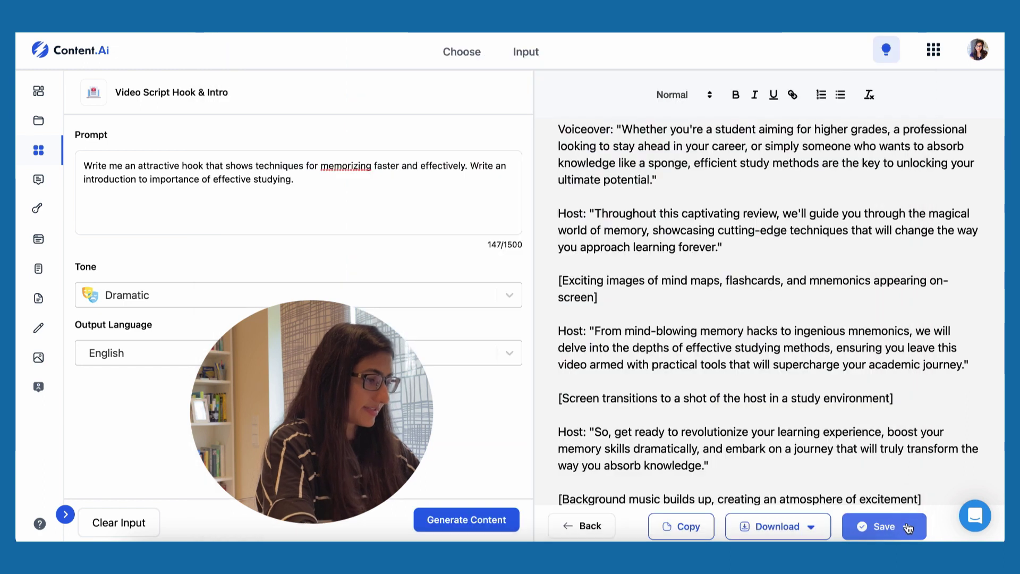
# Save the hook and intro script as a project and return to the template choice
pyautogui.click(908, 528)
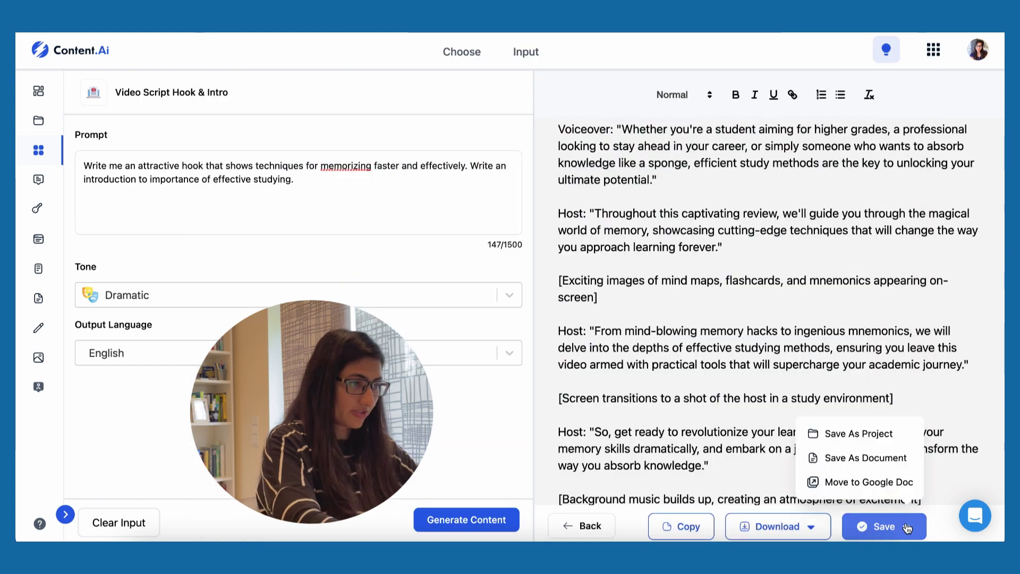
pyautogui.click(892, 447)
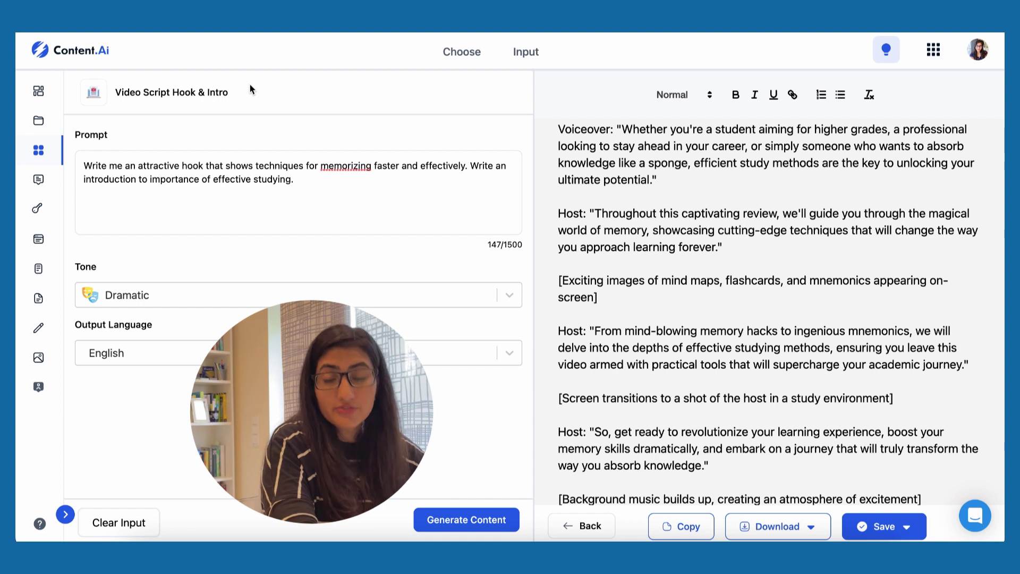
pyautogui.click(462, 53)
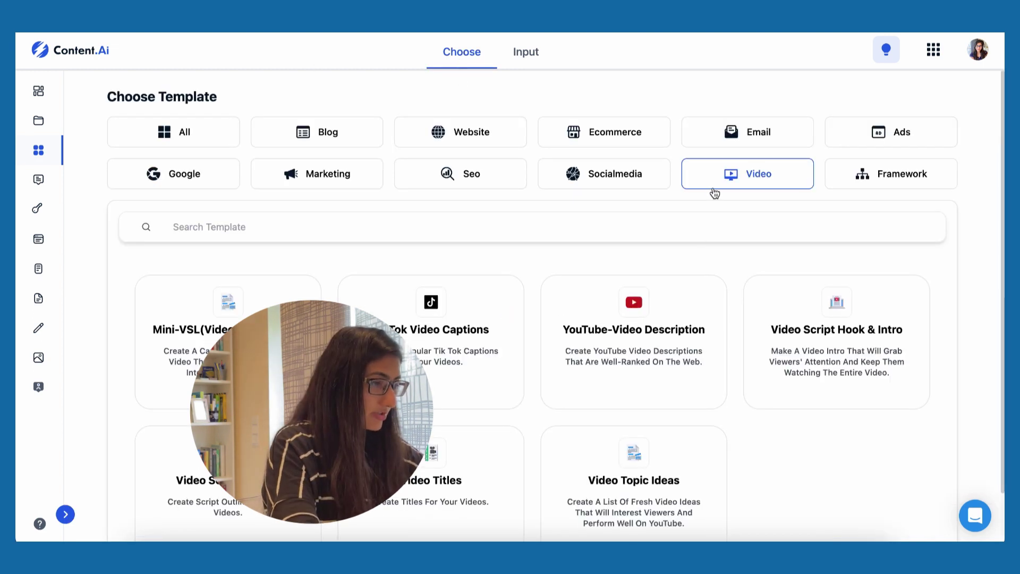
# Create a YouTube-Video Description project, appending '- effective' to its name
pyautogui.scroll(-1, 715, 193)
pyautogui.click(676, 296)
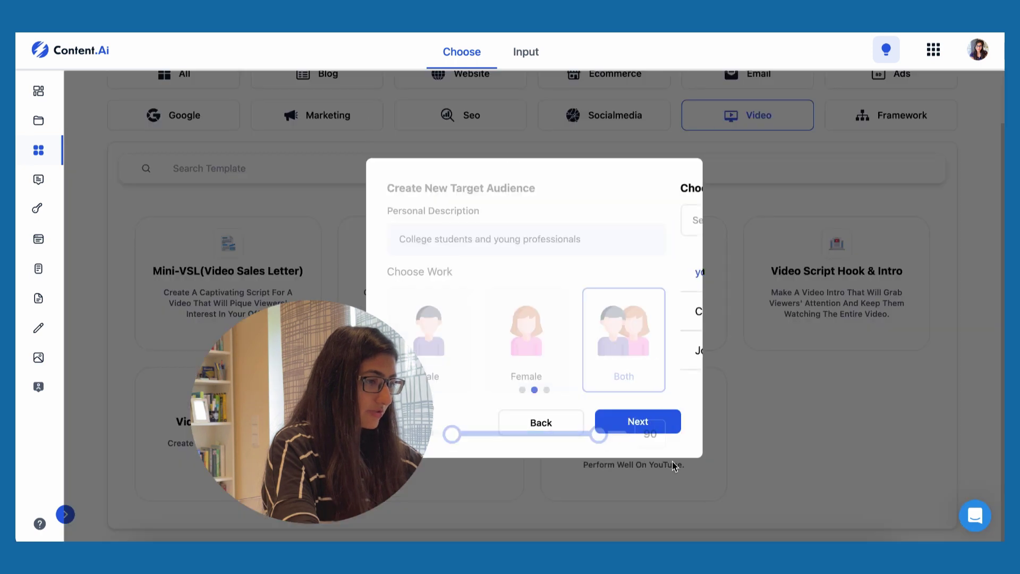
pyautogui.click(638, 421)
pyautogui.click(637, 421)
pyautogui.click(554, 287)
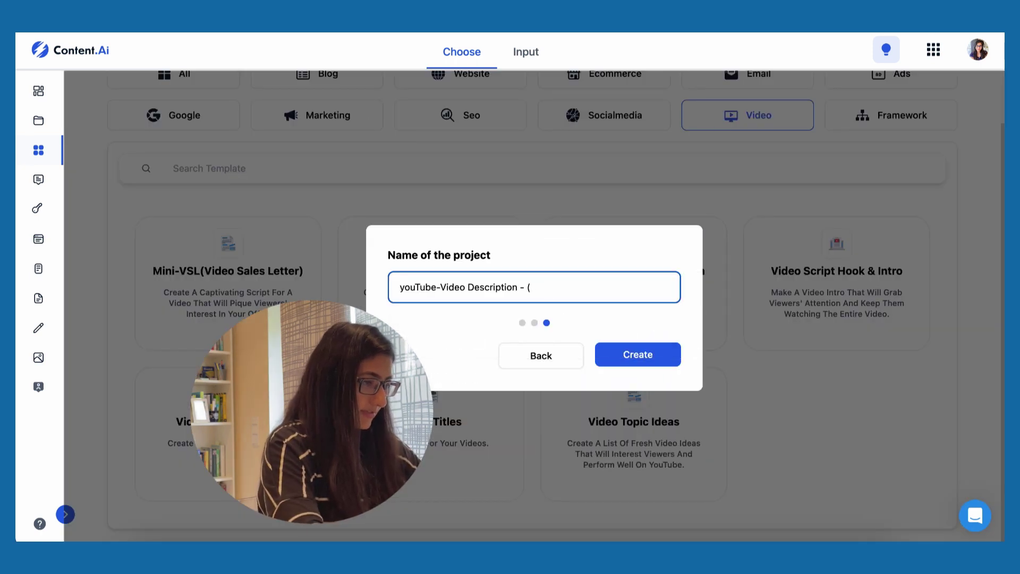
pyautogui.write('- effective study techniques')
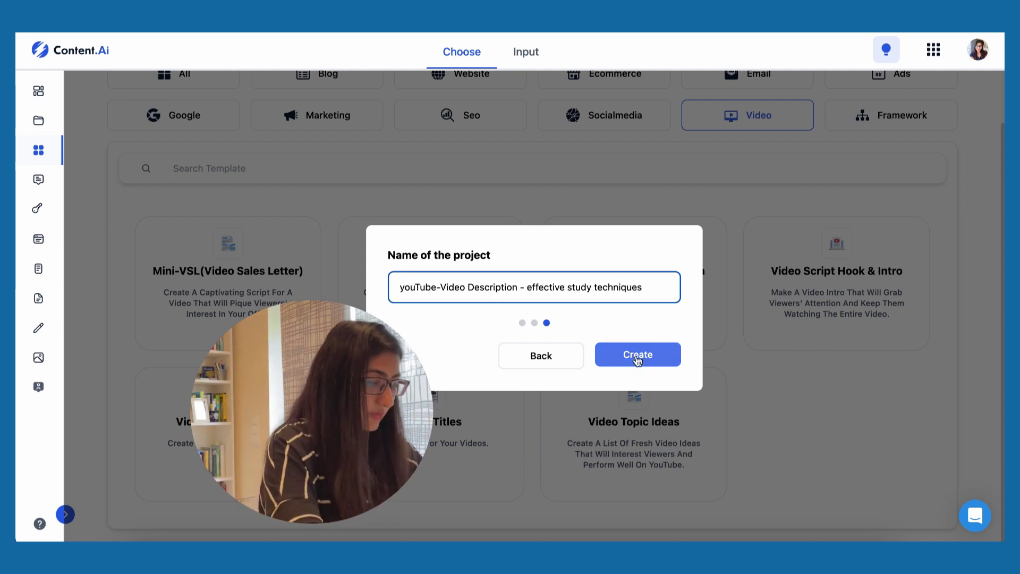
pyautogui.click(636, 358)
# Write the prompt asking for a video description about study techniques
pyautogui.write('Write me a video')
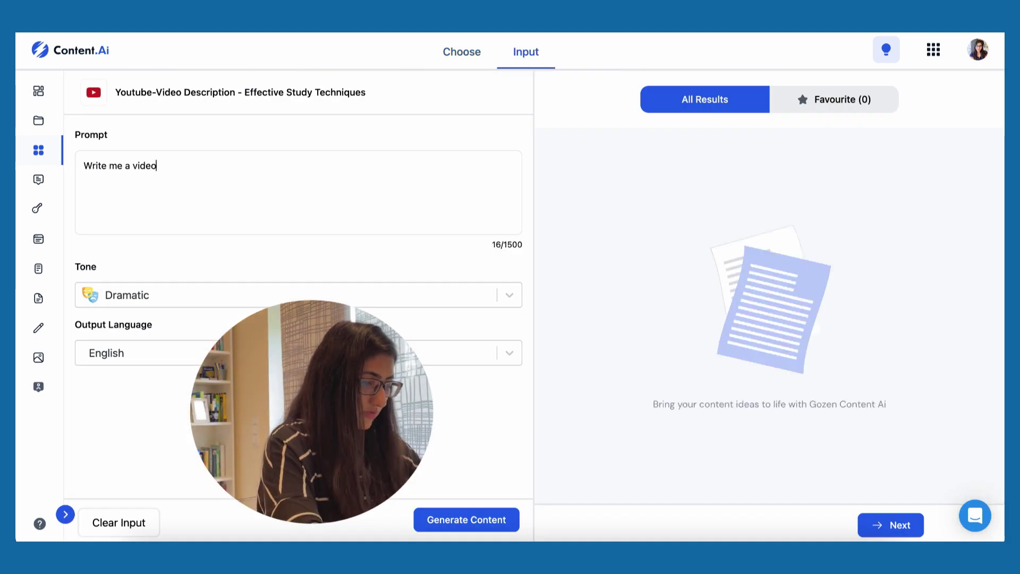
pyautogui.write('chniques for studying.')
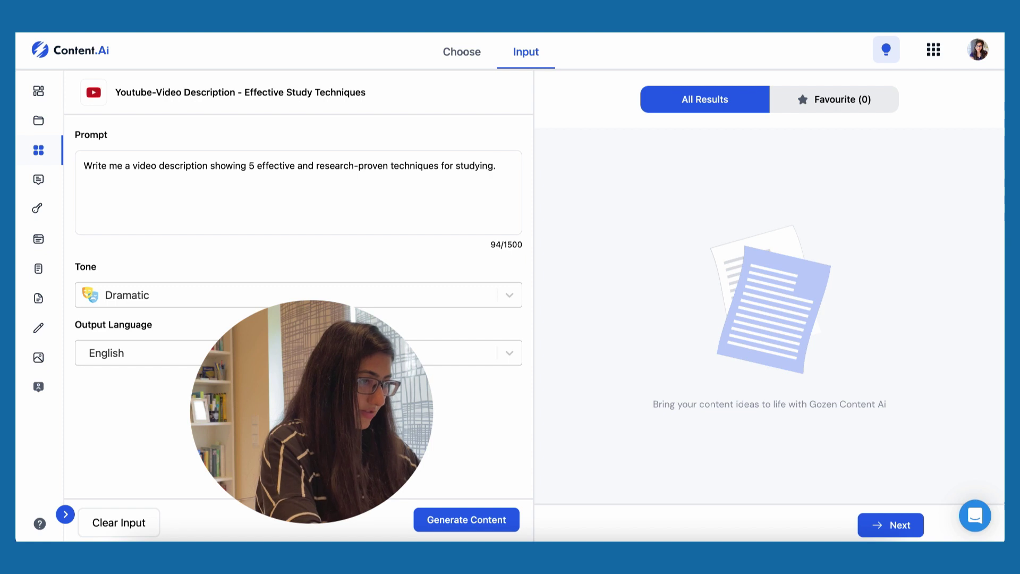
pyautogui.click(418, 166)
pyautogui.write('study')
pyautogui.press('BackSpace')
pyautogui.press('BackSpace')
pyautogui.press('BackSpace')
pyautogui.press('BackSpace')
pyautogui.press('BackSpace')
pyautogui.press('BackSpace')
pyautogui.press('BackSpace')
pyautogui.press('BackSpace')
pyautogui.press('BackSpace')
pyautogui.press('BackSpace')
pyautogui.press('BackSpace')
pyautogui.press('BackSpace')
pyautogui.press('BackSpace')
pyautogui.press('BackSpace')
pyautogui.press('BackSpace')
pyautogui.press('BackSpace')
pyautogui.press('BackSpace')
pyautogui.press('BackSpace')
pyautogui.press('BackSpace')
pyautogui.press('BackSpace')
pyautogui.write('iques.')
pyautogui.press('Tab')
pyautogui.press('Down')
# Choose the Casual tone and generate the video description
pyautogui.press('Up')
pyautogui.press('Up')
pyautogui.press('Up')
pyautogui.press('Return')
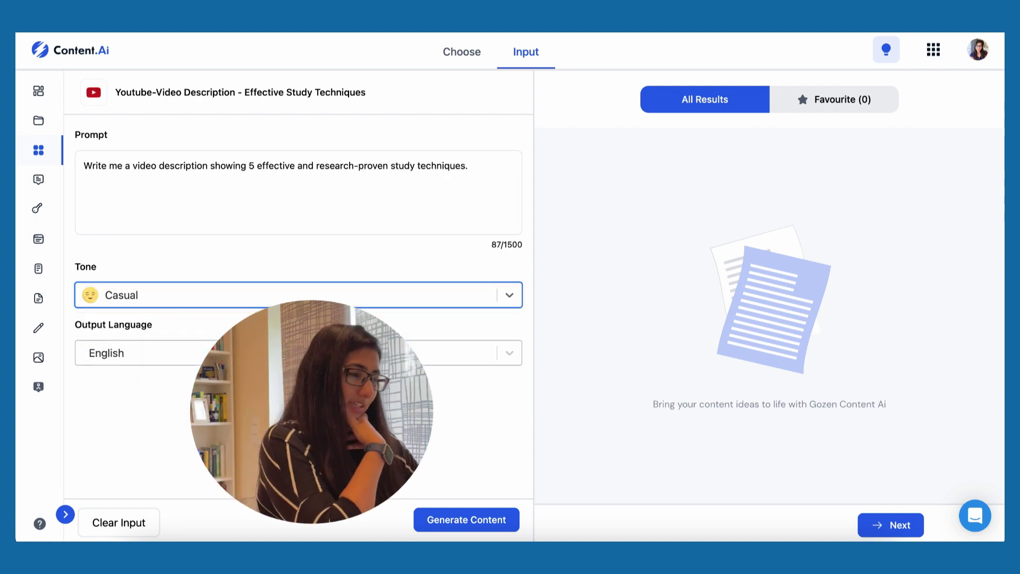
pyautogui.click(465, 519)
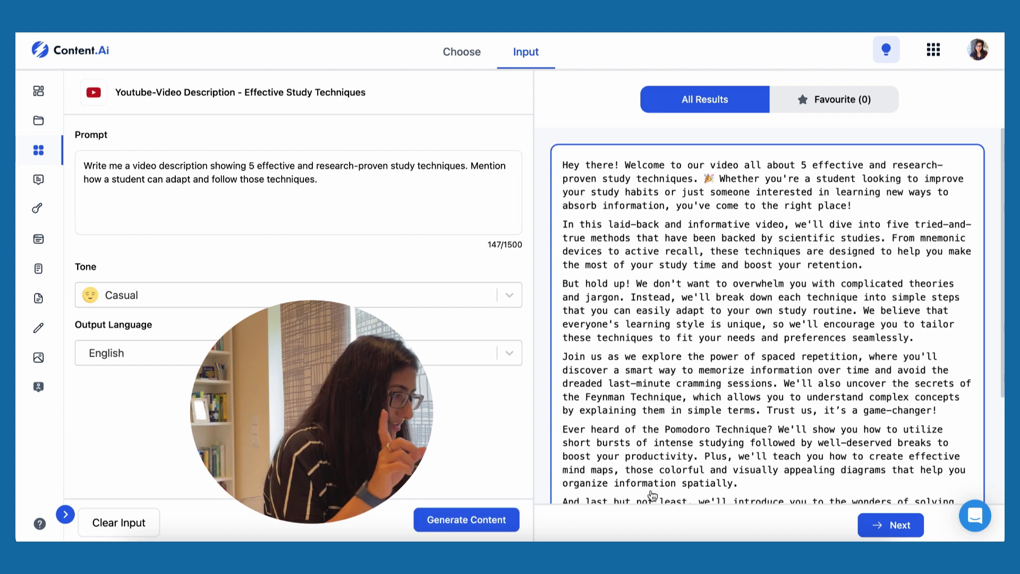
pyautogui.scroll(-1, 770, 319)
pyautogui.moveTo(779, 244); pyautogui.dragTo(851, 256)
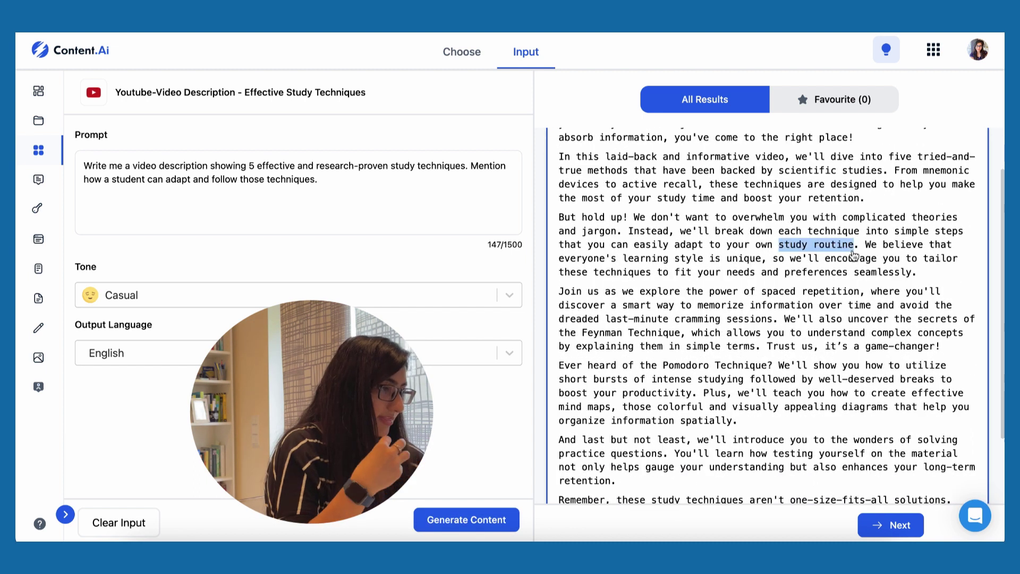
pyautogui.moveTo(762, 291); pyautogui.dragTo(863, 296)
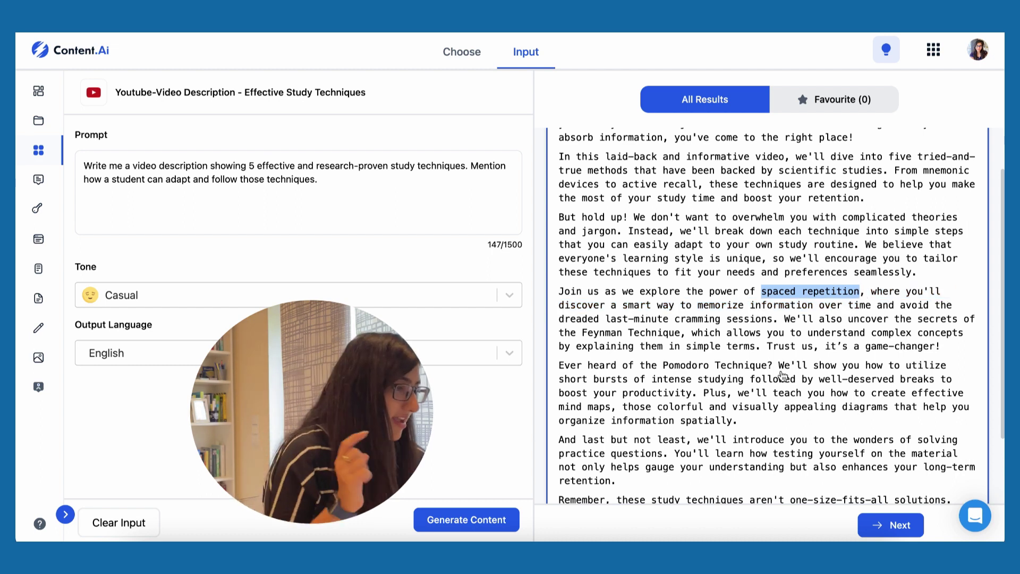
pyautogui.moveTo(582, 335); pyautogui.dragTo(767, 372)
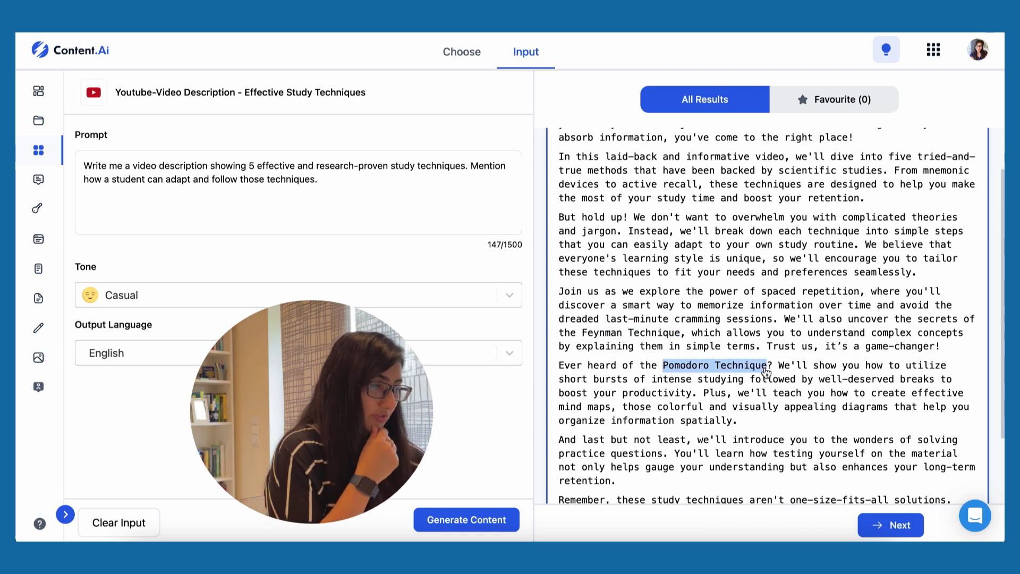
pyautogui.scroll(-3, 794, 406)
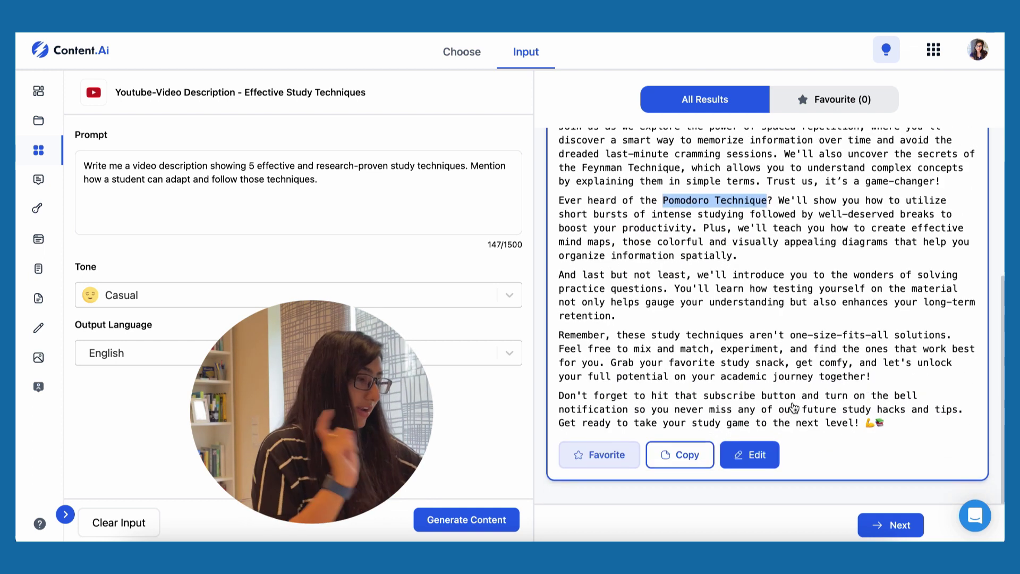
pyautogui.click(619, 333)
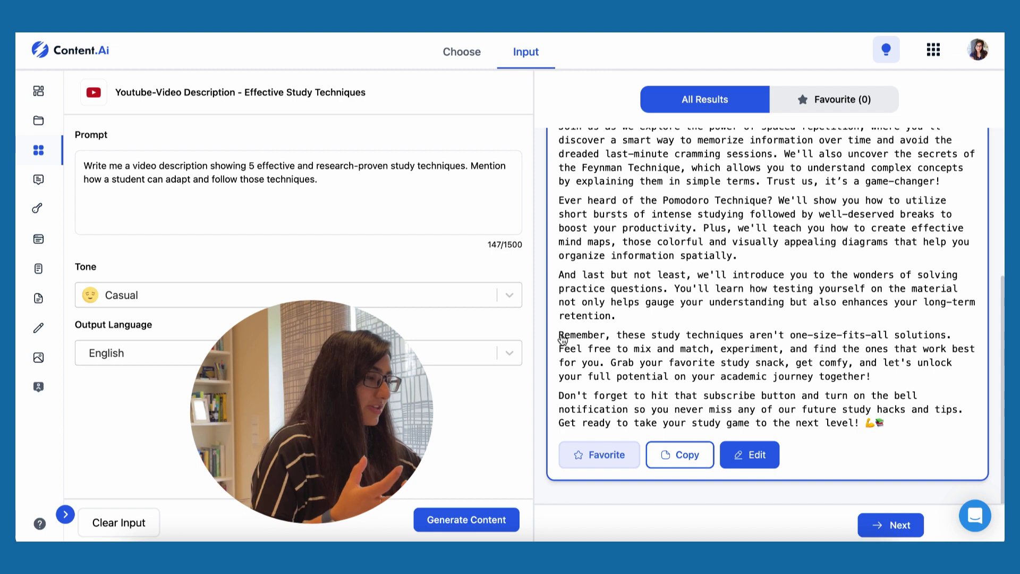
pyautogui.moveTo(560, 336); pyautogui.dragTo(961, 344)
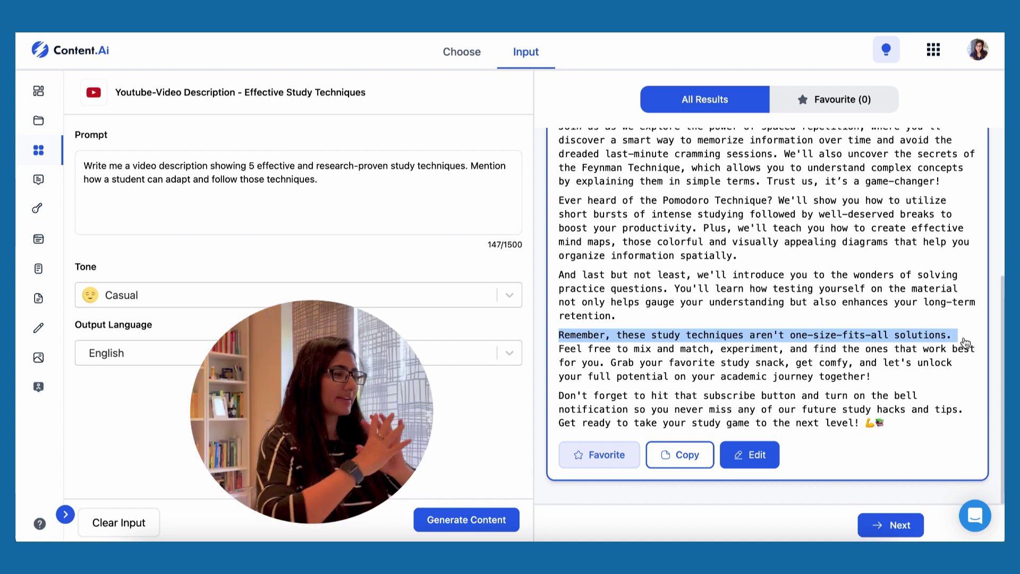
pyautogui.click(740, 389)
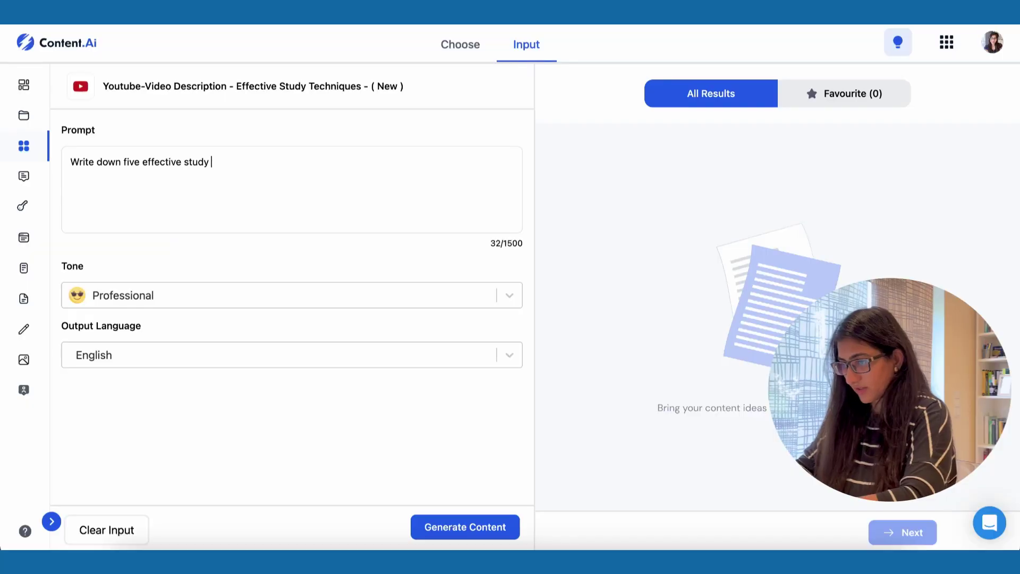
# Finish the prompt: five study techniques in bullet points, each explained comprehensively, with a 'Mention' line
pyautogui.write('techniques in five bullet')
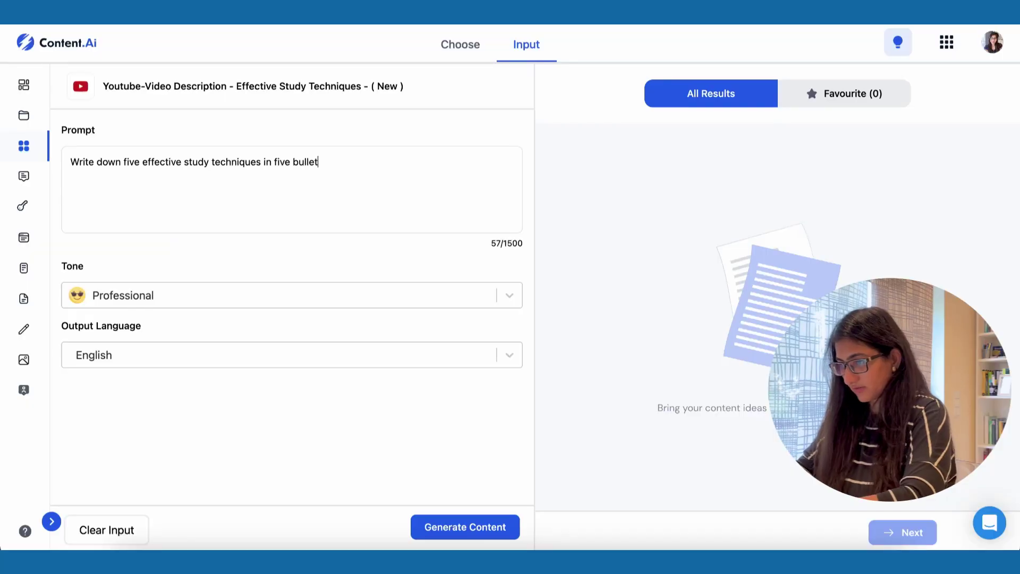
pyautogui.write(' points, where each technique is explained comprehensively. Back each technique with research. Mention one example for each technique as well. Also mention how students can adapt the techniques in their study routine.')
pyautogui.click(151, 175)
pyautogui.write('Mention')
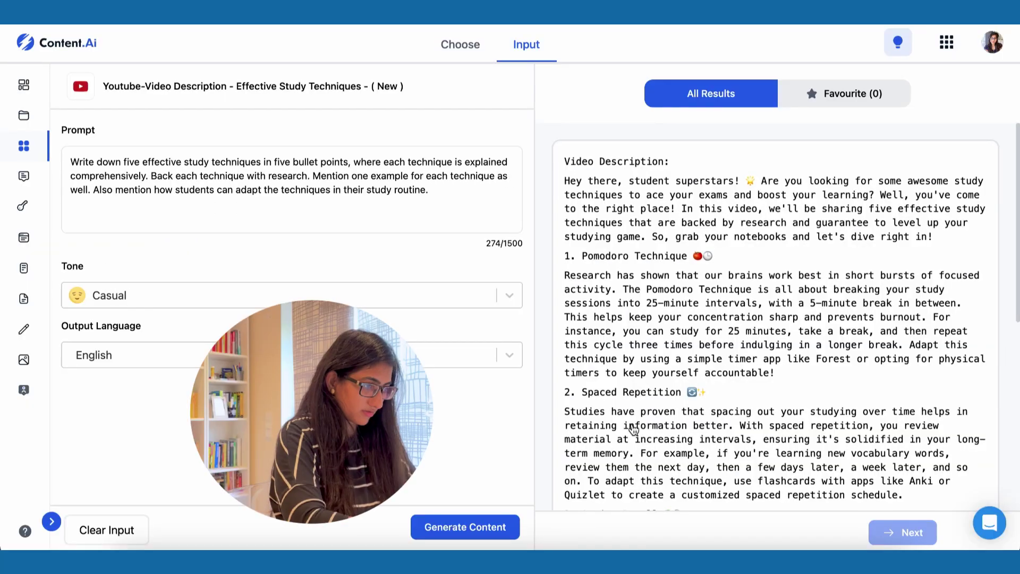
pyautogui.scroll(-1, 679, 404)
pyautogui.scroll(-6, 679, 404)
pyautogui.scroll(8, 680, 404)
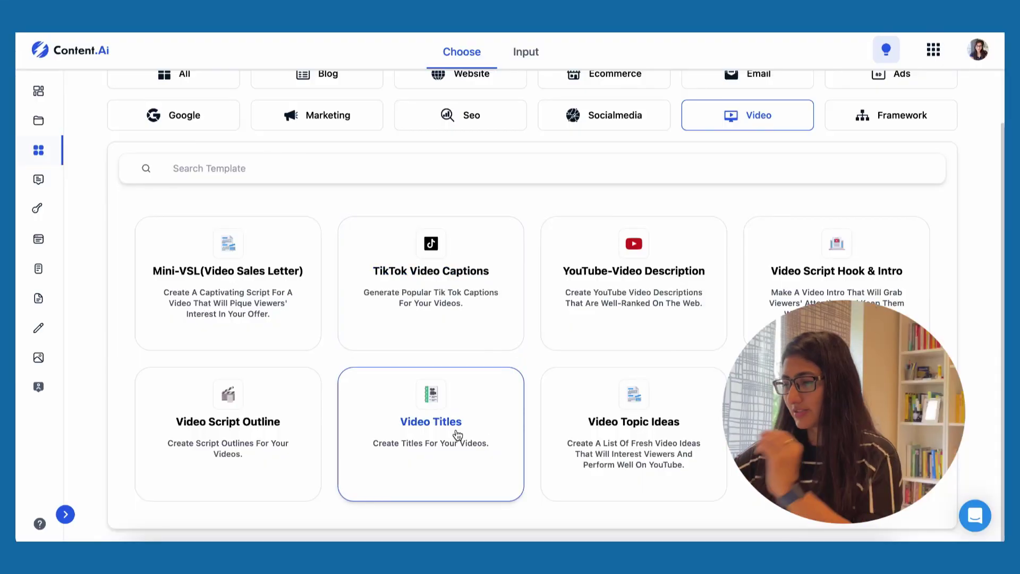
# Start a Video Titles project prompting for titles for a video on effective study techniques
pyautogui.click(452, 436)
pyautogui.click(638, 461)
pyautogui.click(639, 425)
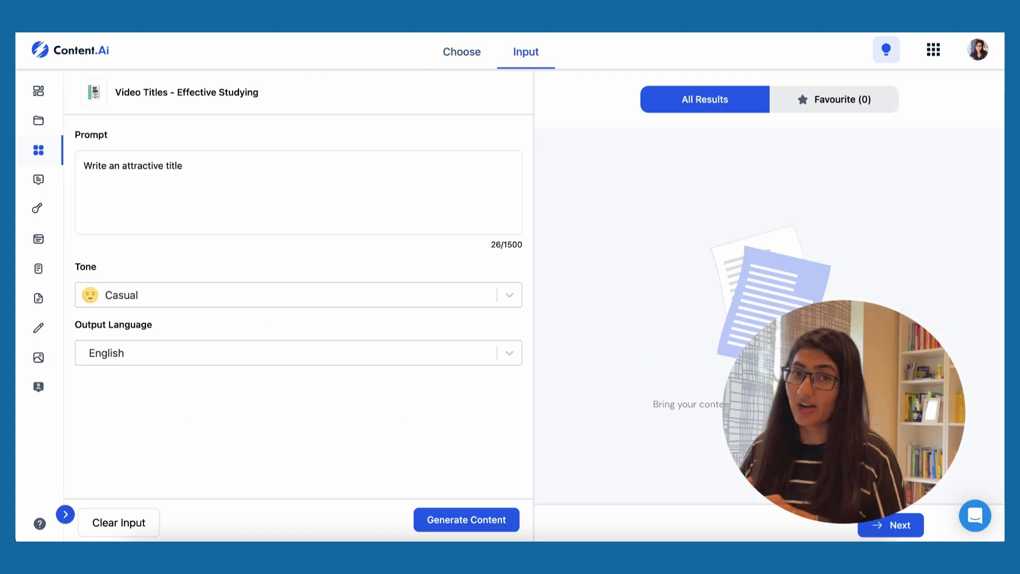
pyautogui.write('for effective study techniques.')
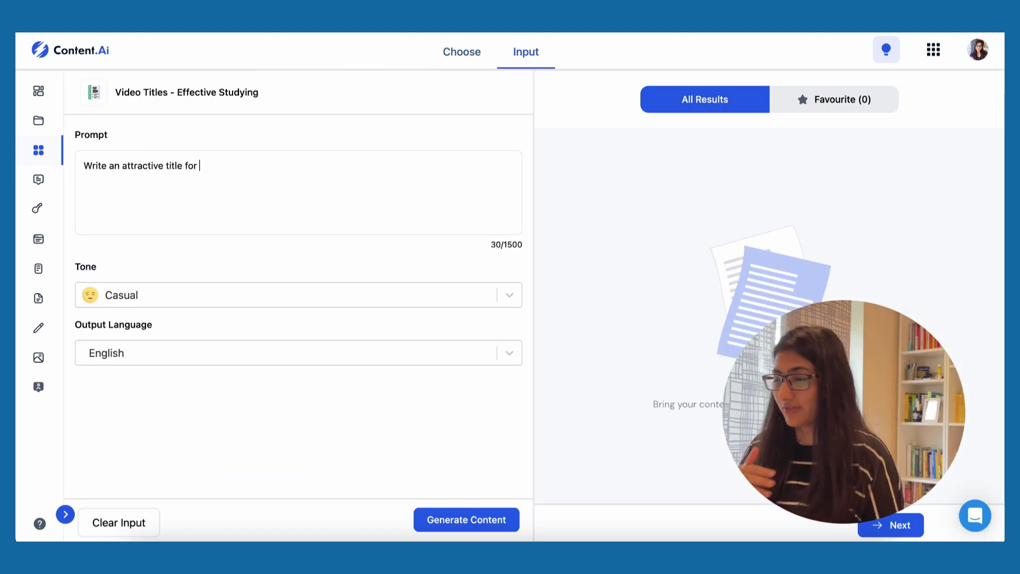
pyautogui.click(197, 166)
pyautogui.write('a video on effective study techniques.')
# Set the video titles' tone to Witty
pyautogui.click(318, 298)
pyautogui.scroll(-5, 318, 355)
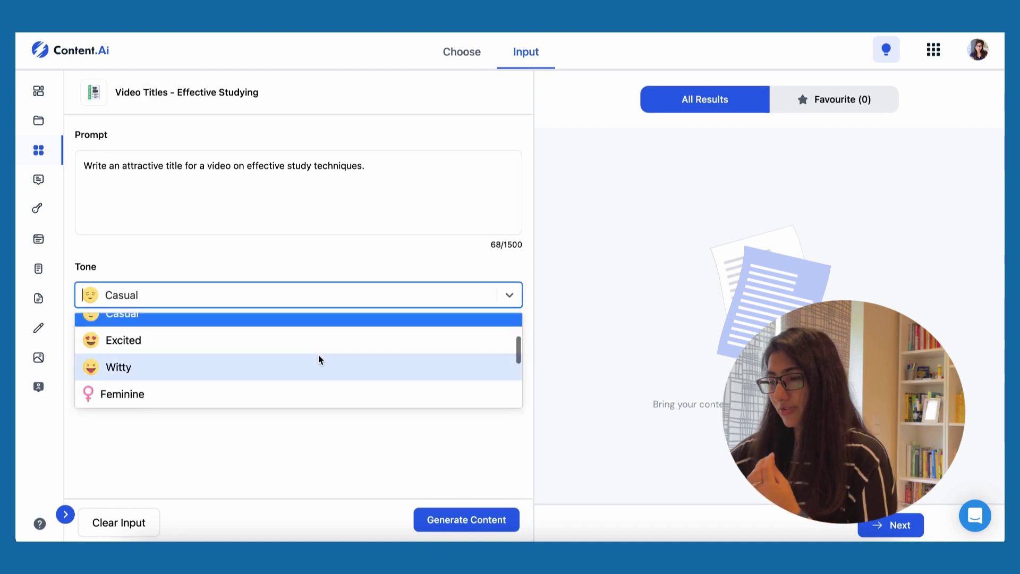
pyautogui.scroll(5, 317, 355)
pyautogui.scroll(-1, 347, 351)
pyautogui.click(347, 348)
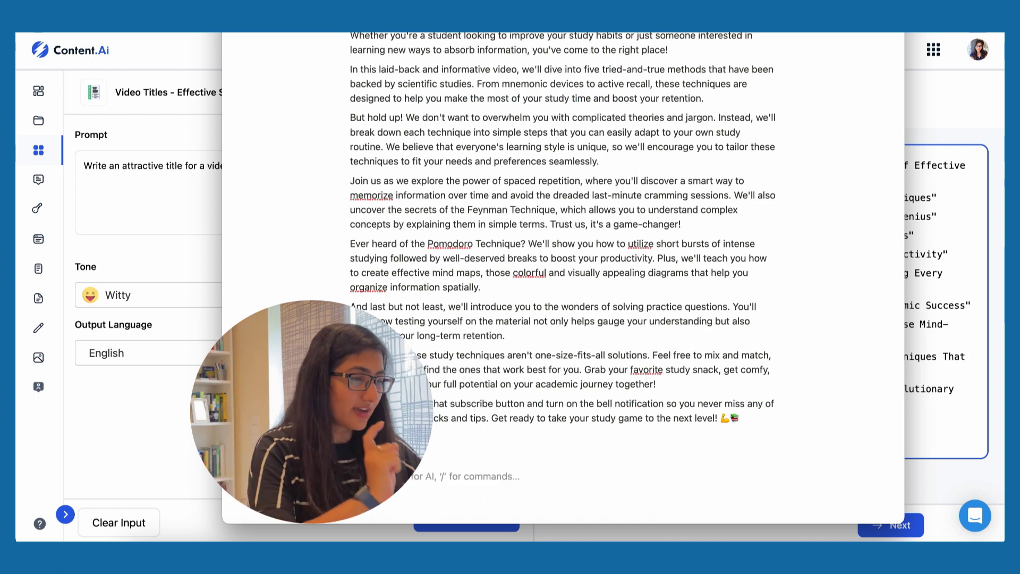
# Switch the tone to Excited and generate a fresh list of ten titles
pyautogui.scroll(-5, 563, 276)
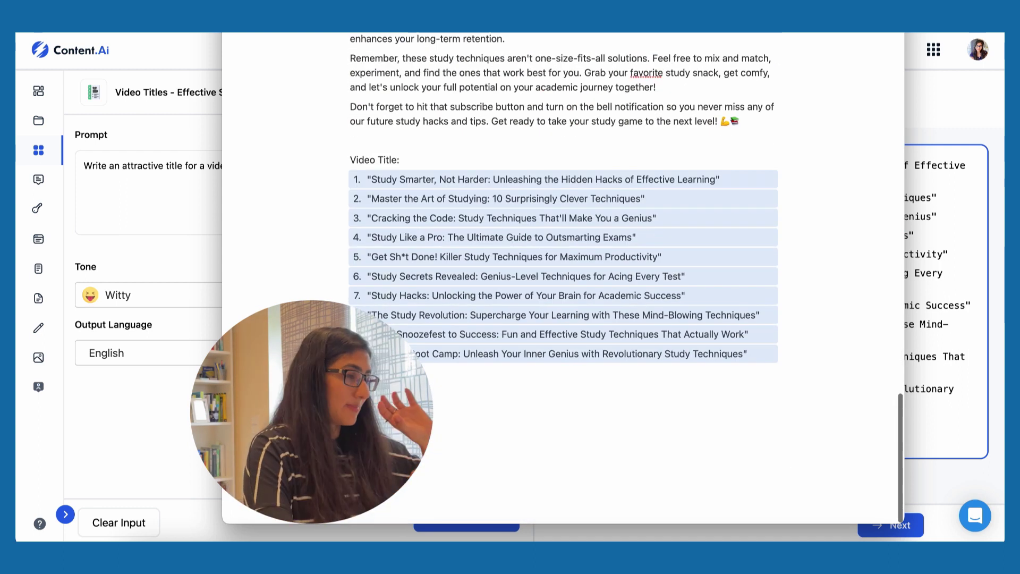
pyautogui.click(468, 295)
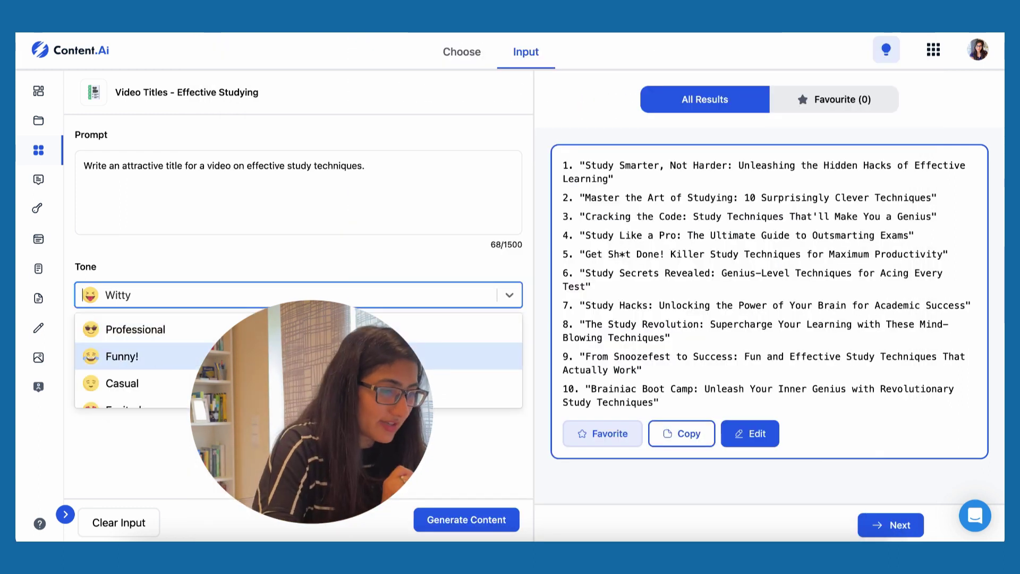
pyautogui.scroll(-2, 298, 361)
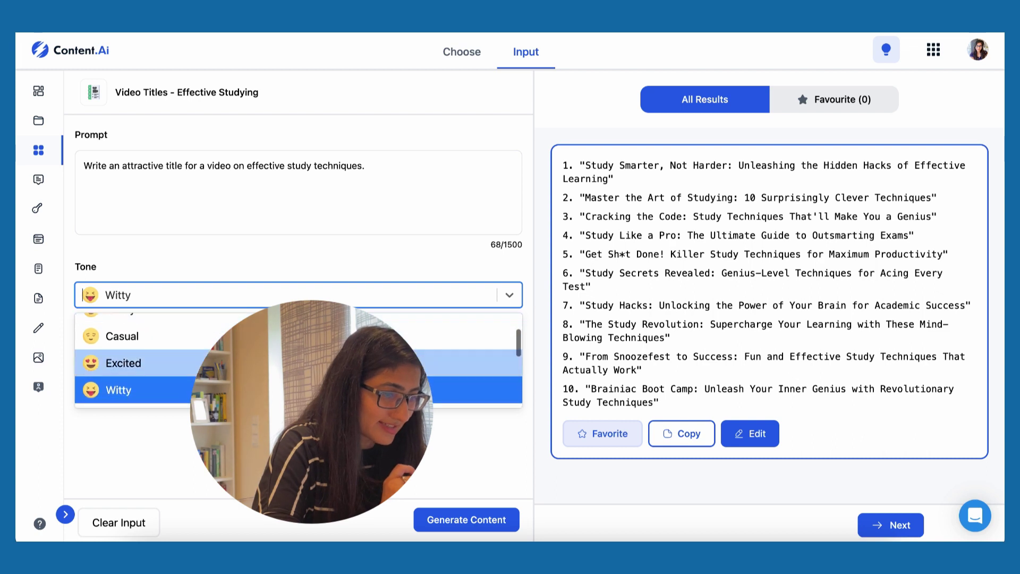
pyautogui.click(319, 363)
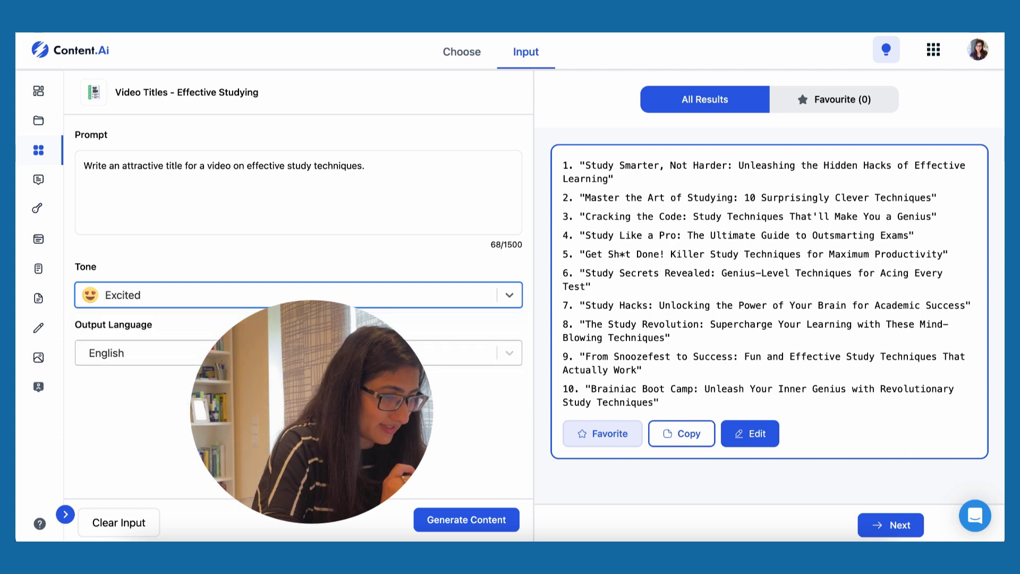
pyautogui.click(470, 520)
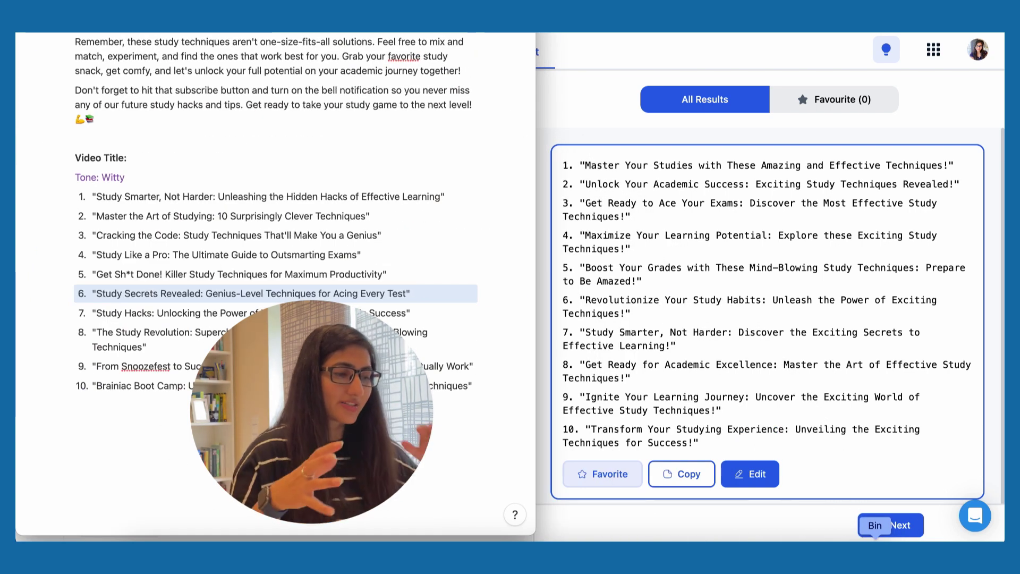
# Scroll through the Notion page to review the ten witty video titles
pyautogui.scroll(-1, 445, 231)
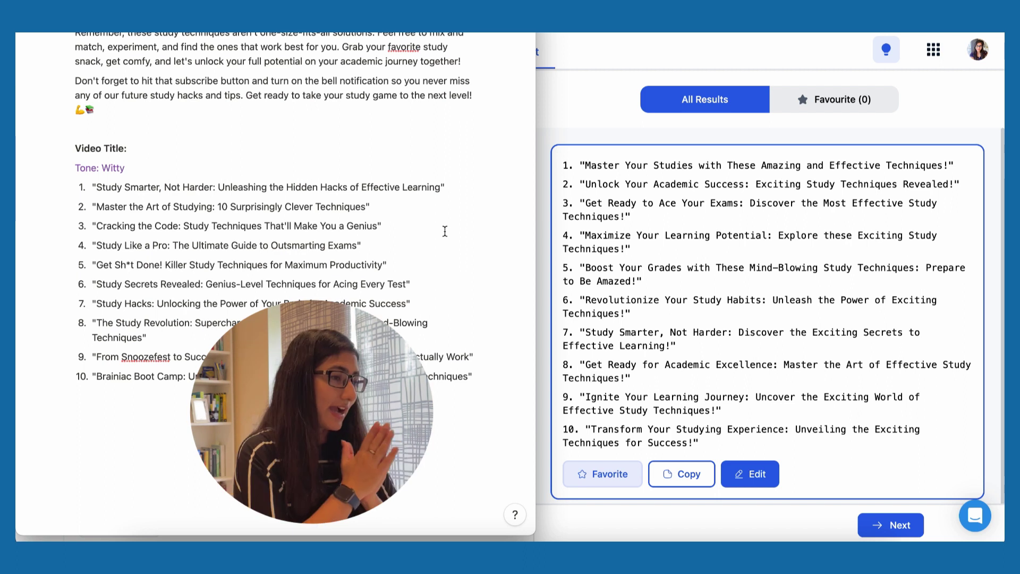
pyautogui.scroll(1, 445, 231)
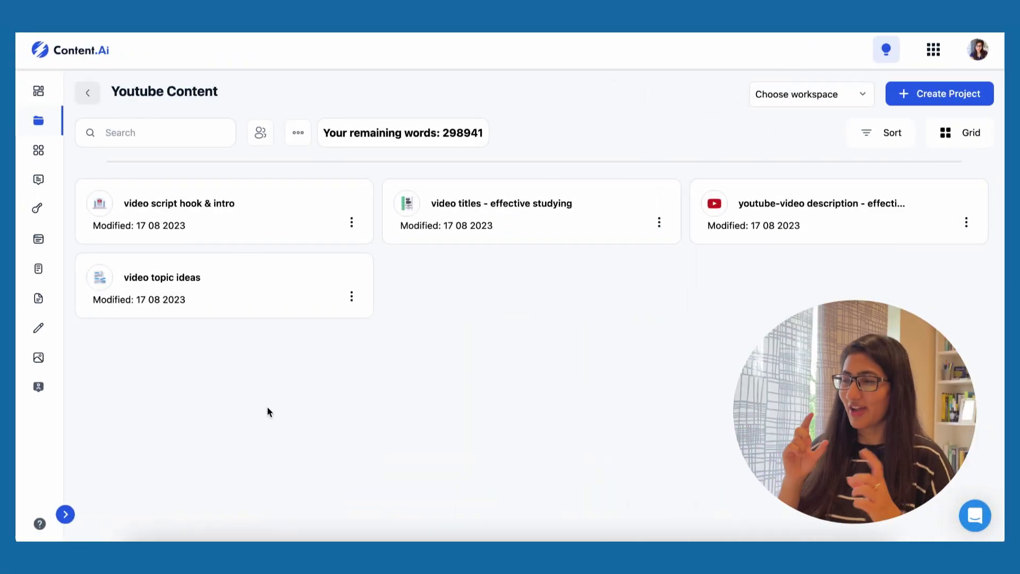
# Open the Image Generator and place the cursor in its image description field
pyautogui.click(39, 361)
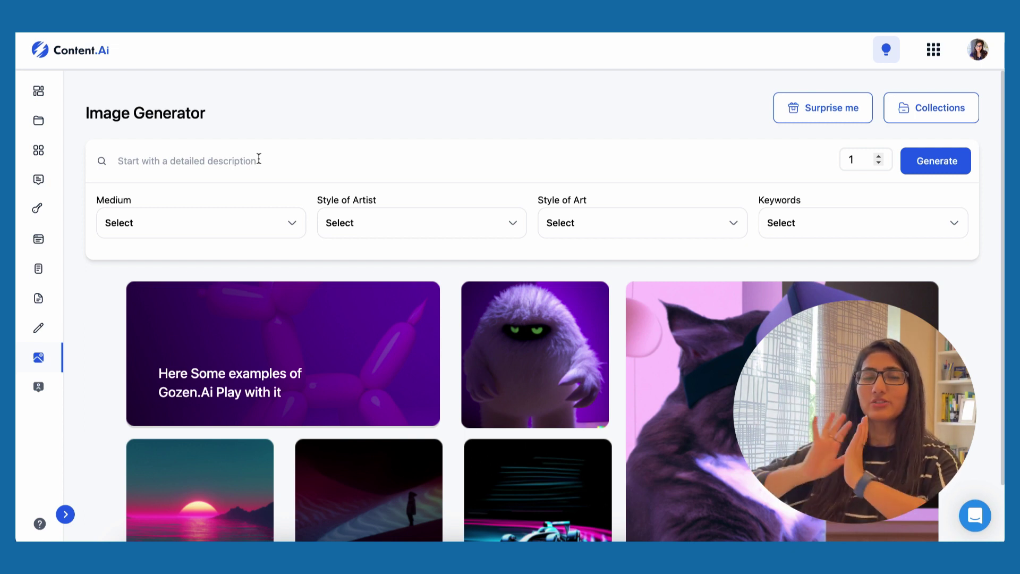
pyautogui.click(259, 159)
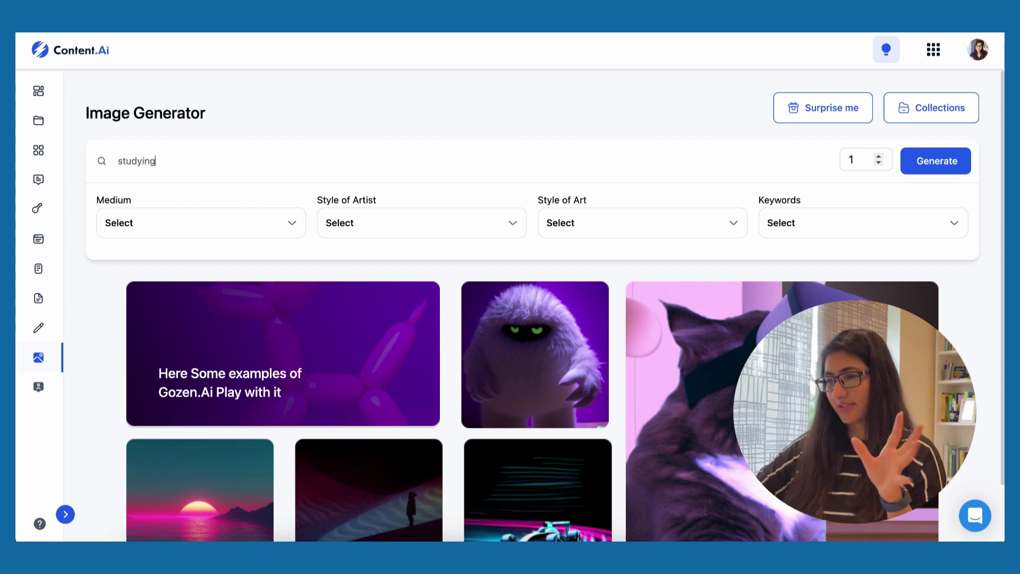